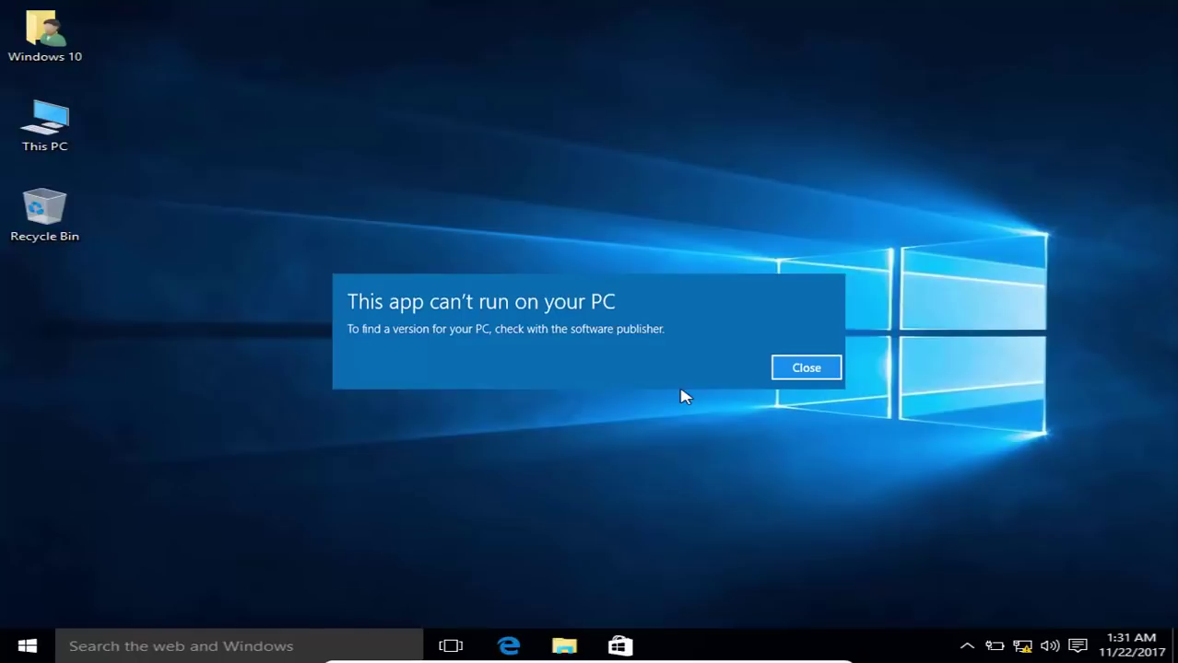
Dismiss the "This app can't run on your PC" message and search for and open Windows Settings
key(Escape)
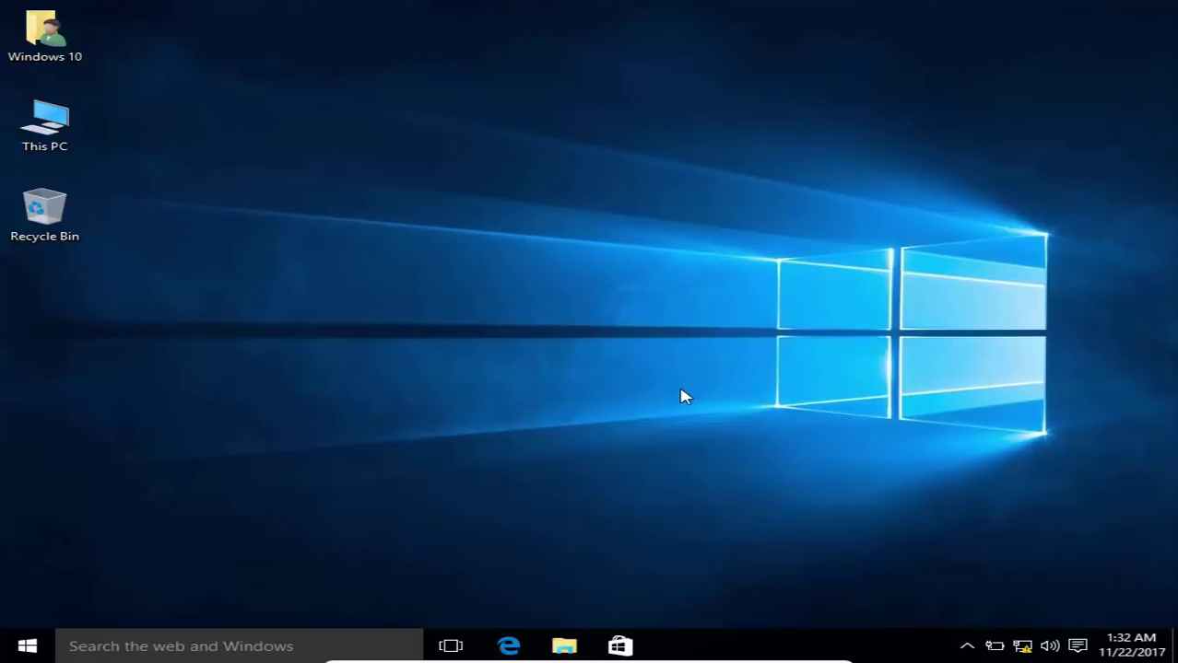
click(230, 645)
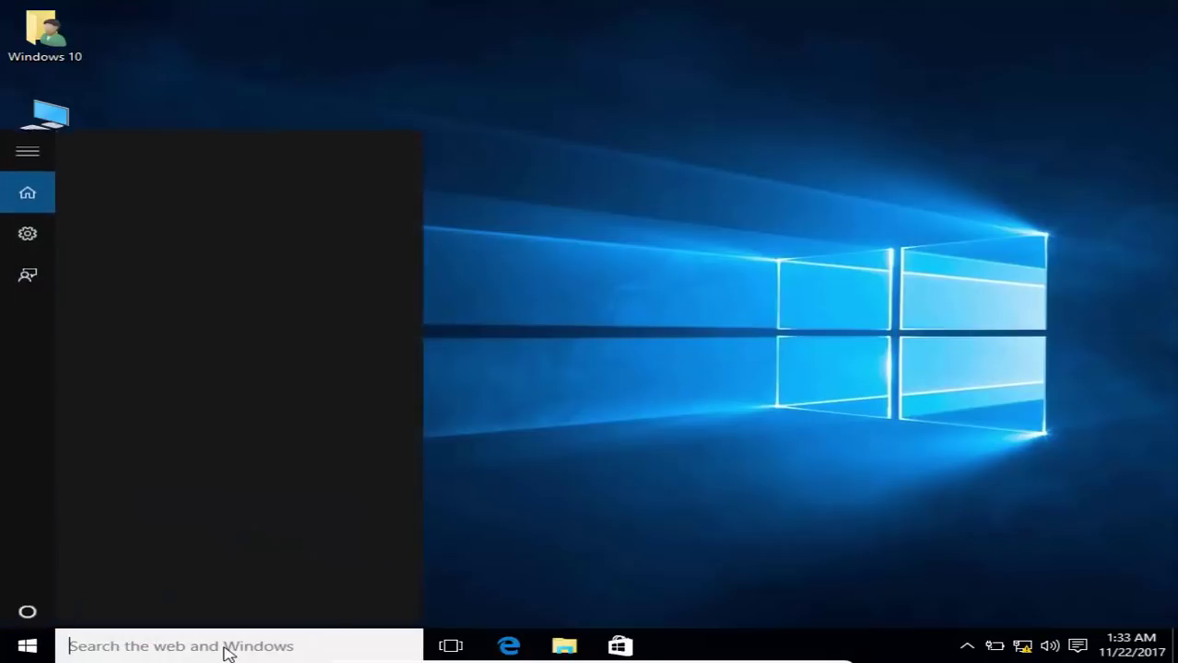
text(serri)
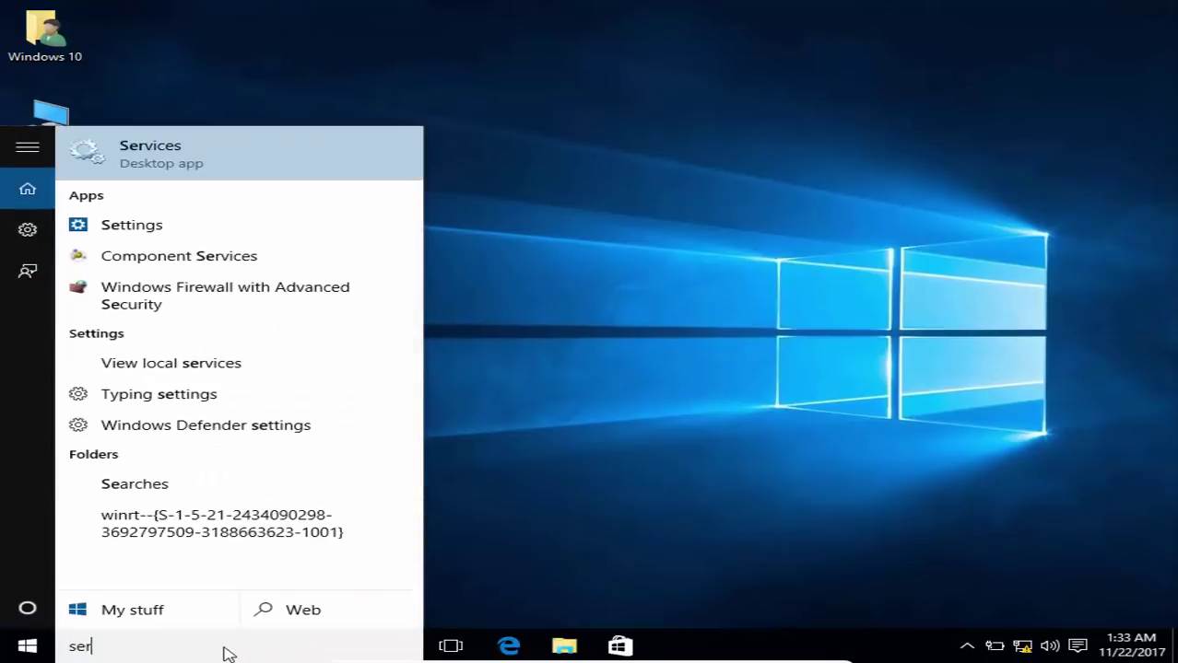
key(BackSpace)
key(BackSpace)
key(BackSpace)
text(tting)
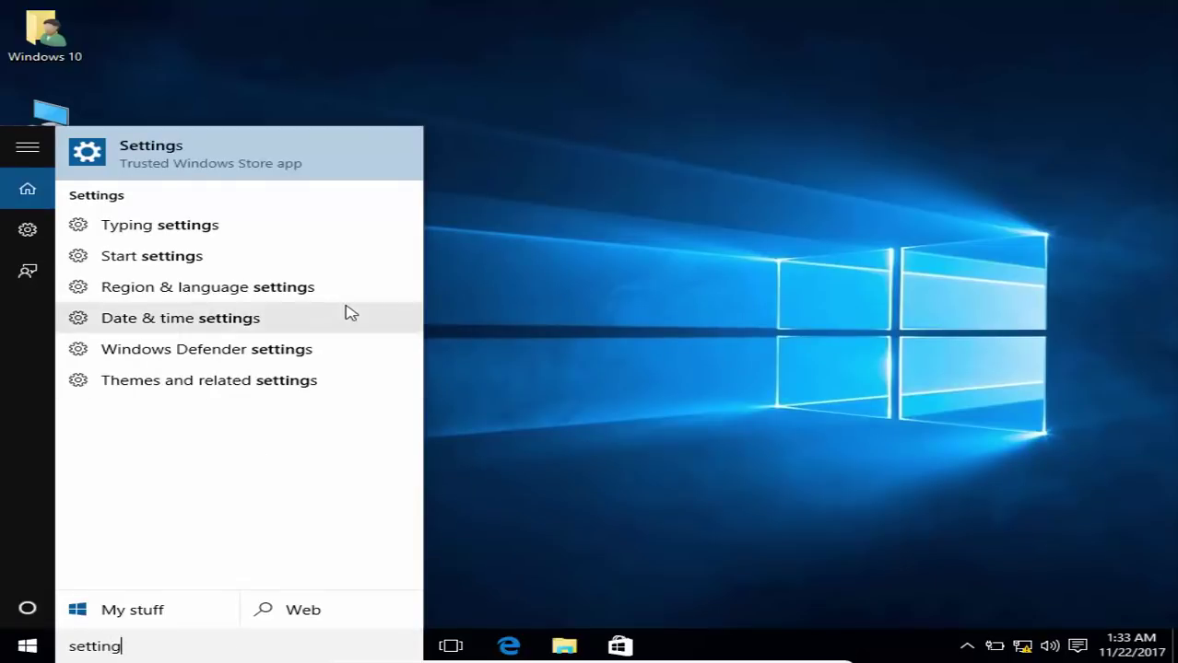
click(150, 153)
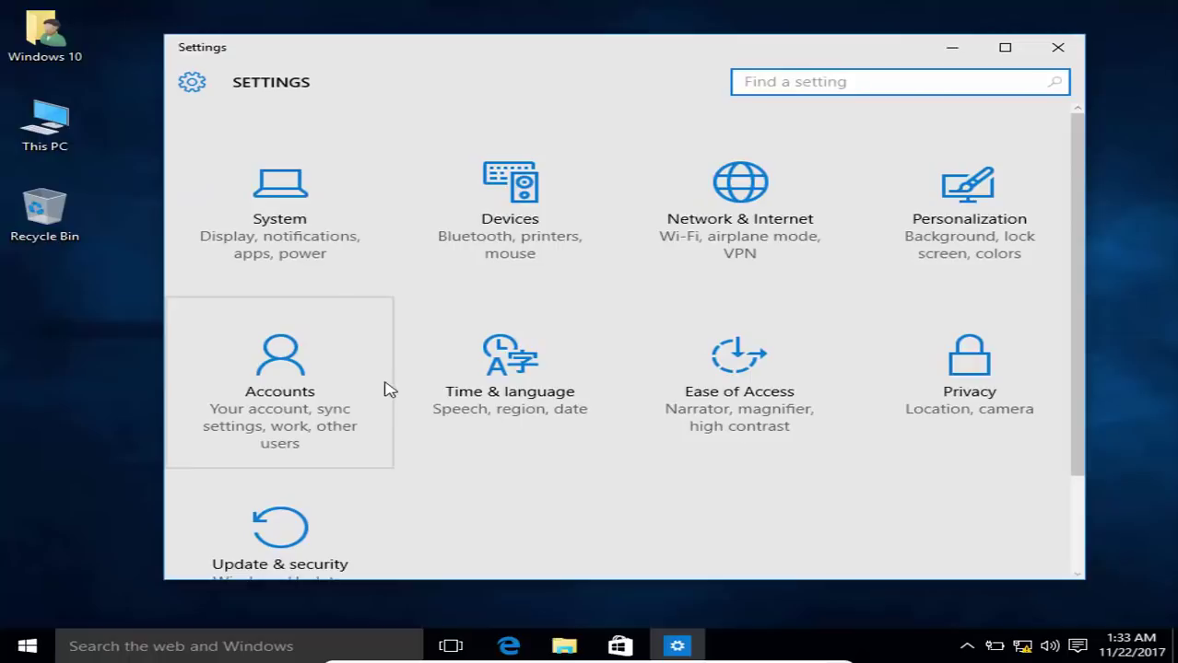
Add a local user account named Test without a password under the Family & other users account settings
click(258, 405)
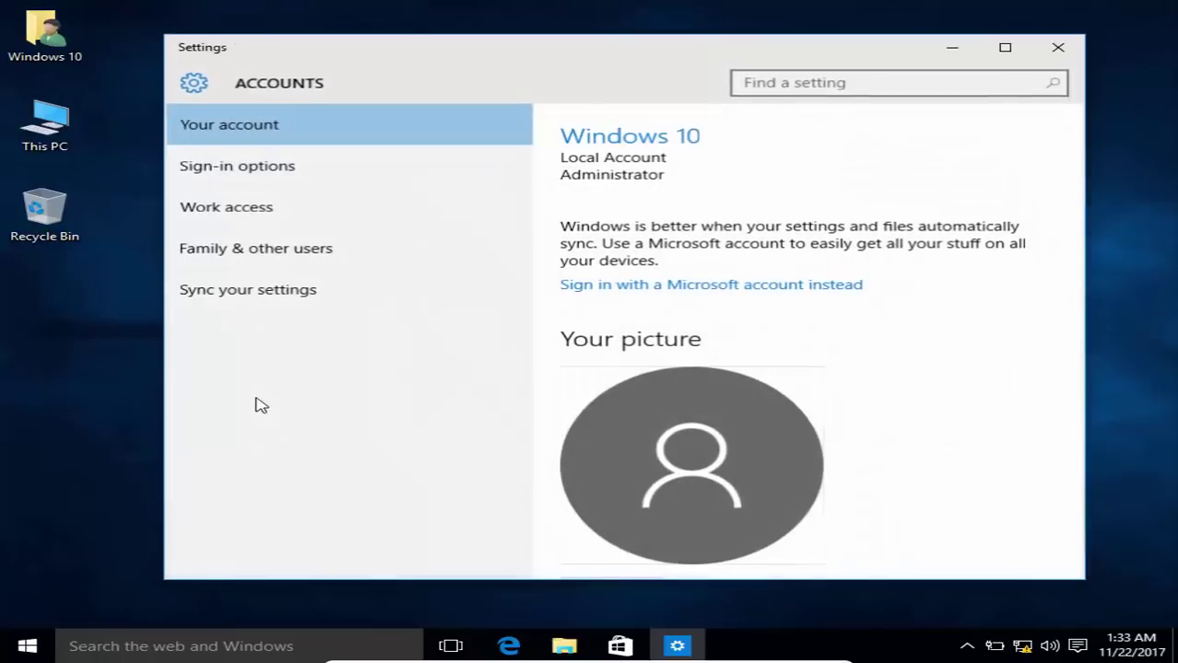
click(260, 257)
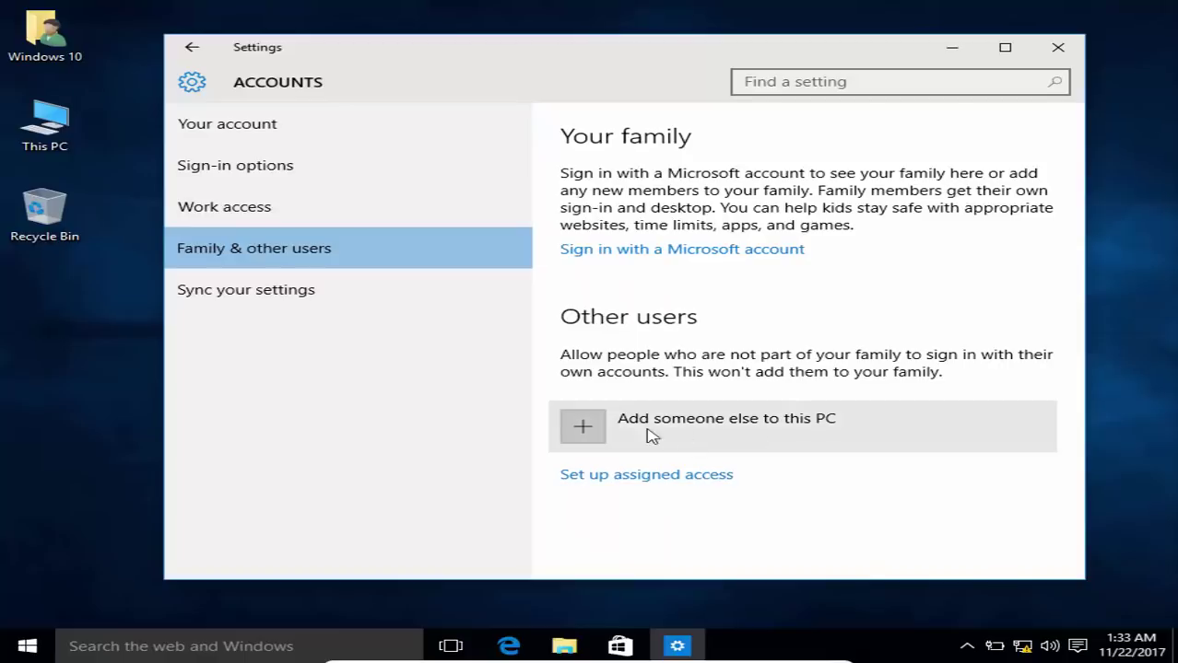
click(740, 436)
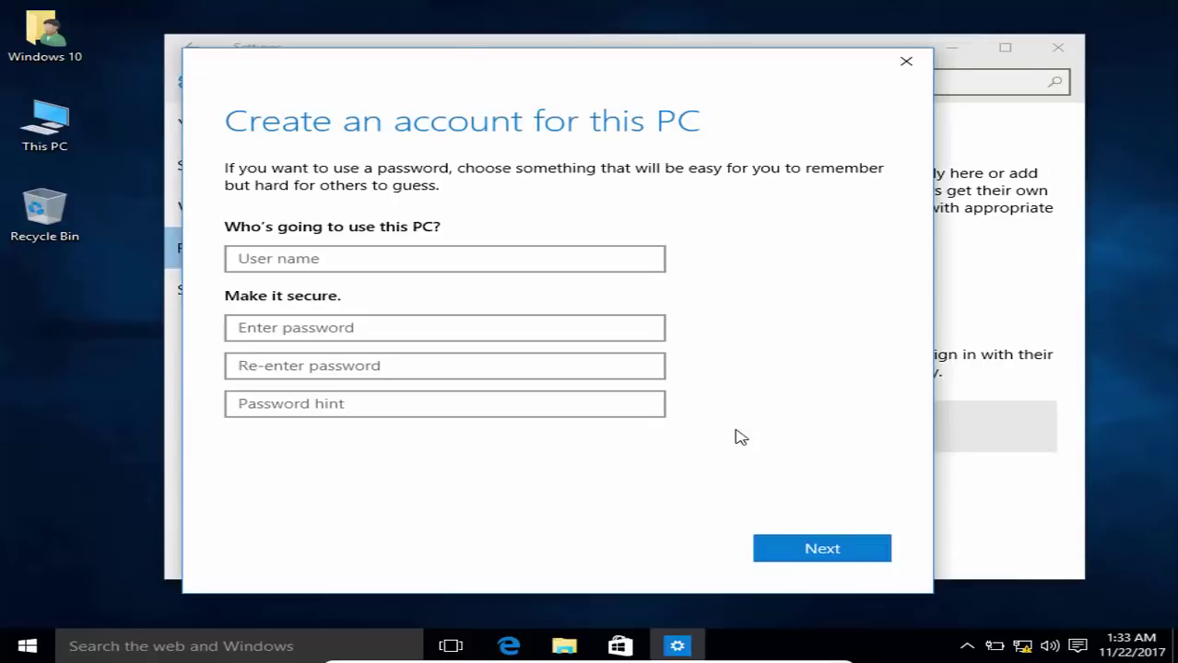
click(378, 254)
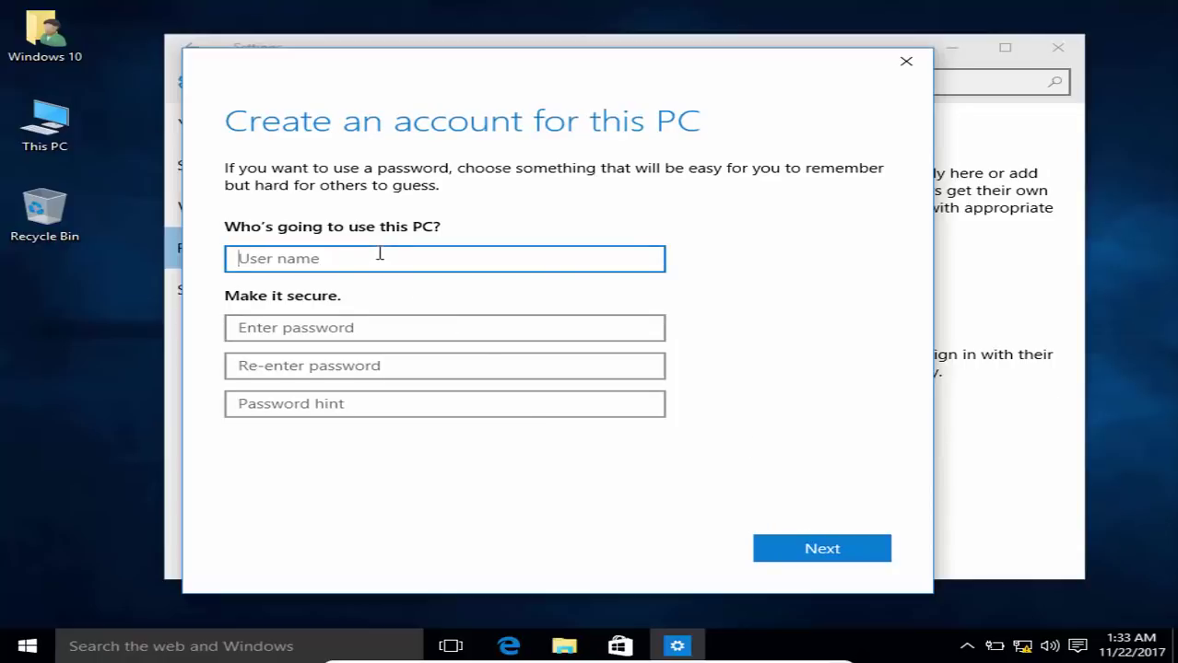
text(Test)
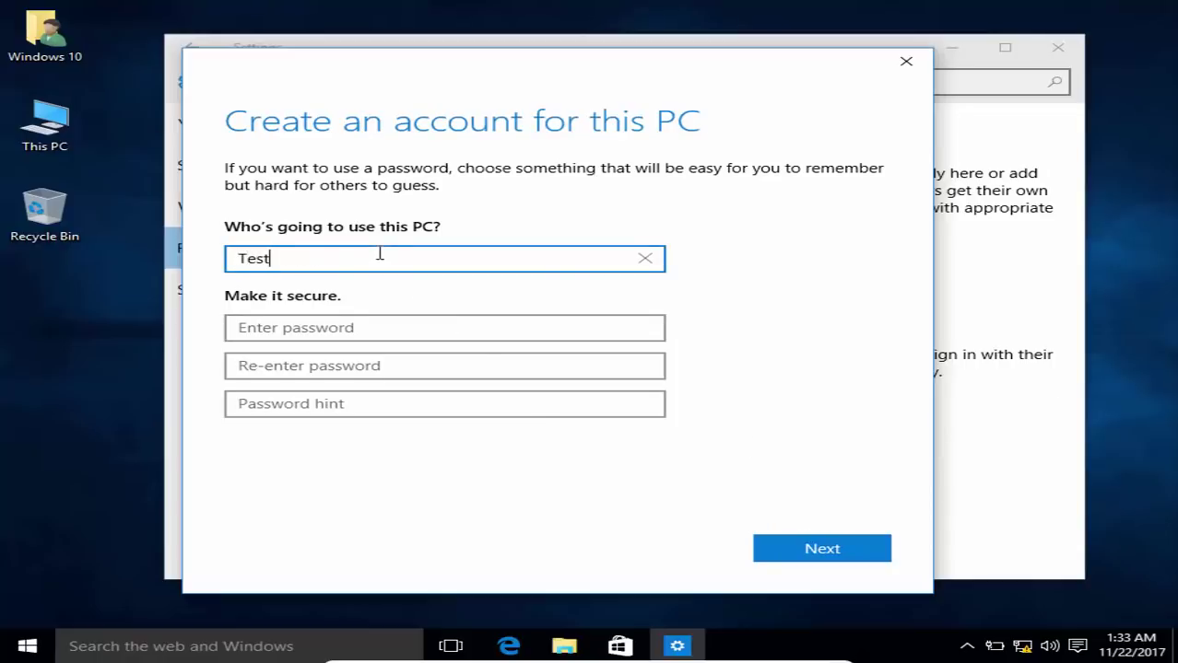
click(804, 560)
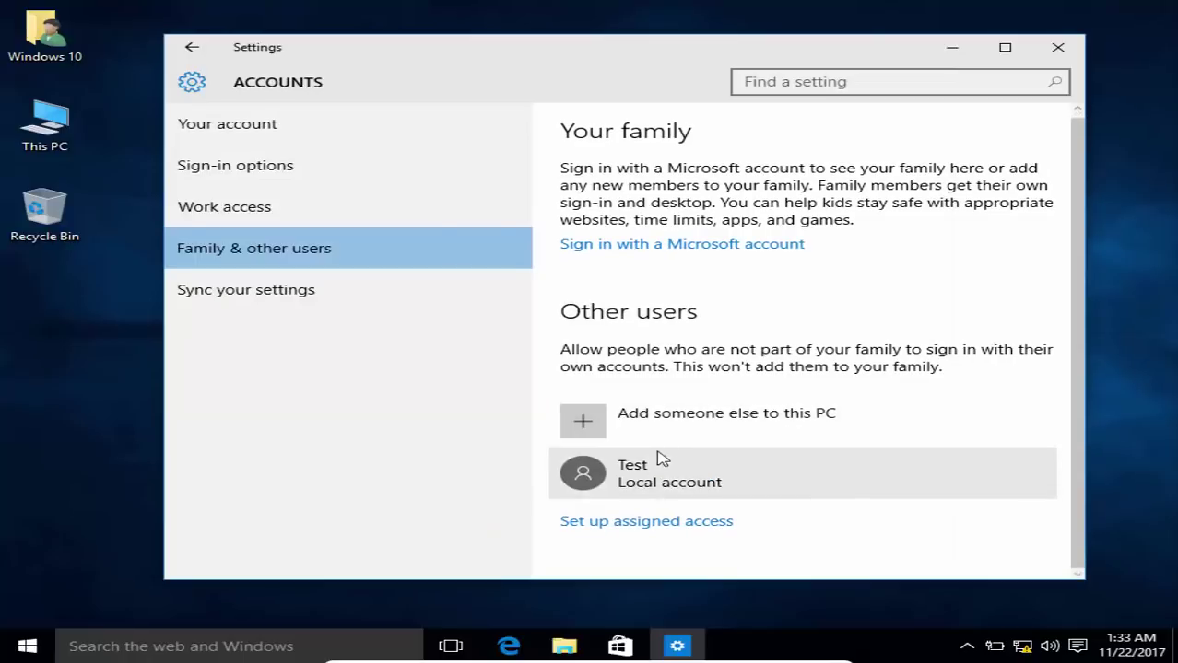
Change the account type of the Test local account to Administrator
click(662, 483)
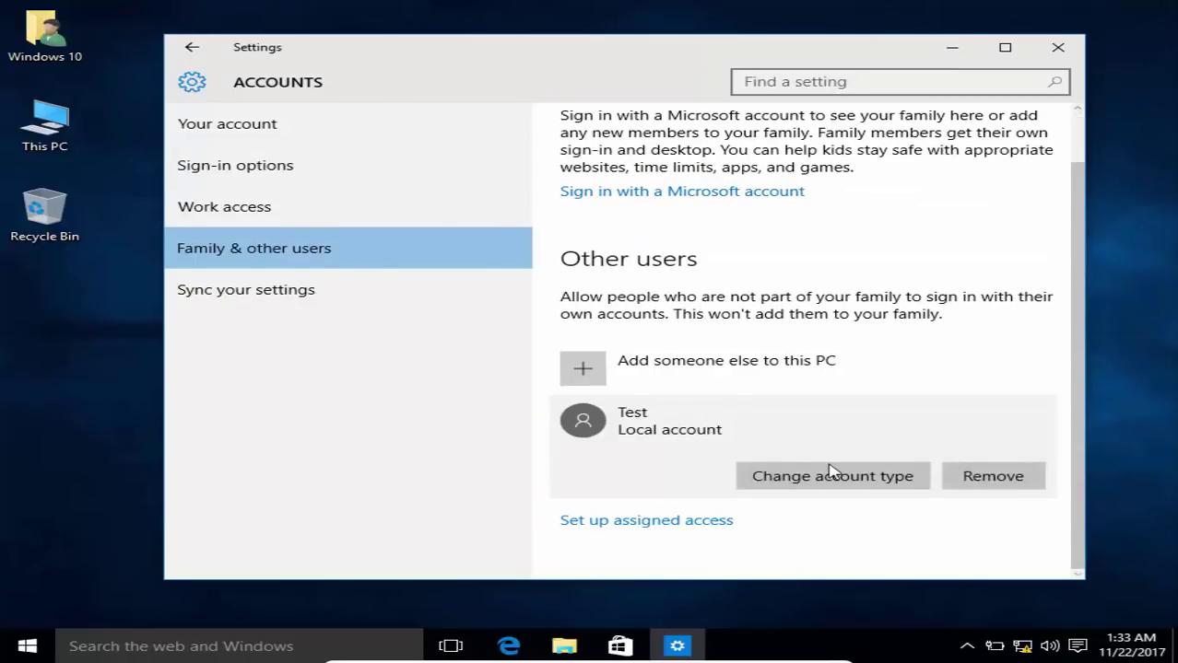
click(828, 486)
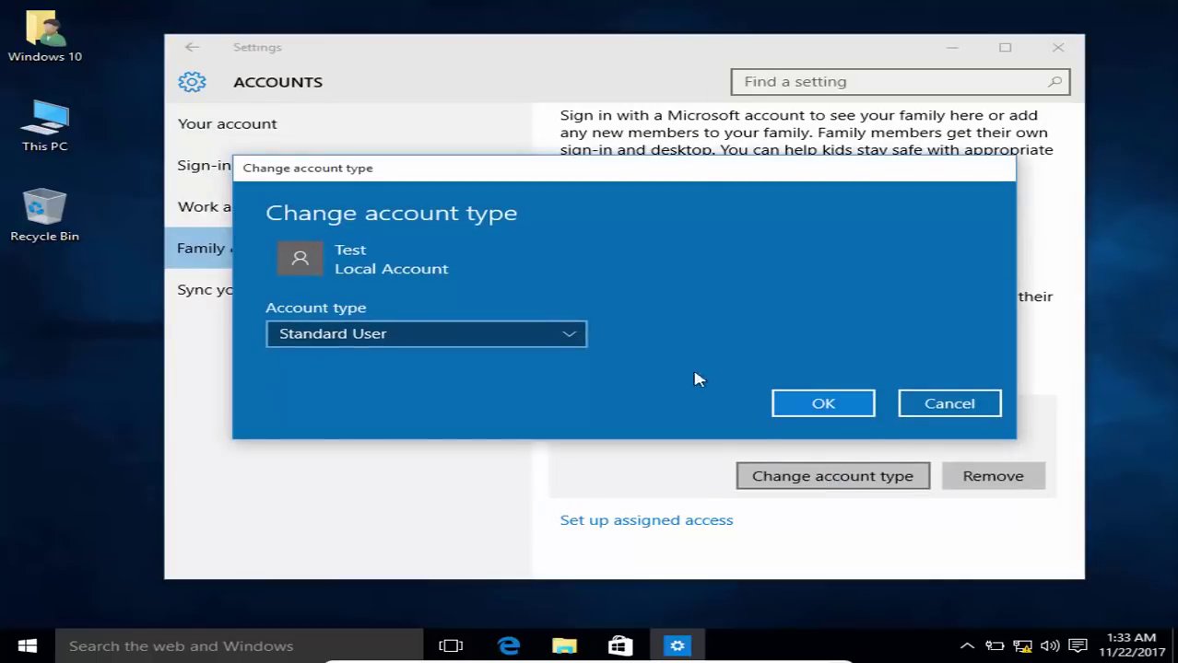
click(553, 338)
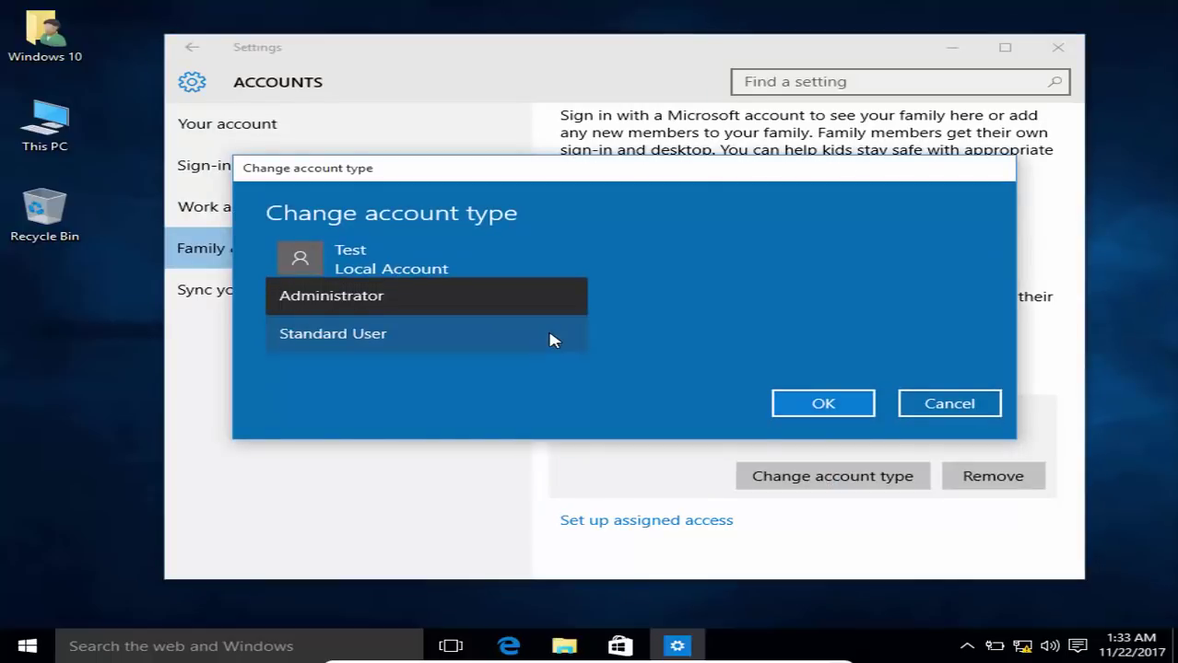
click(359, 297)
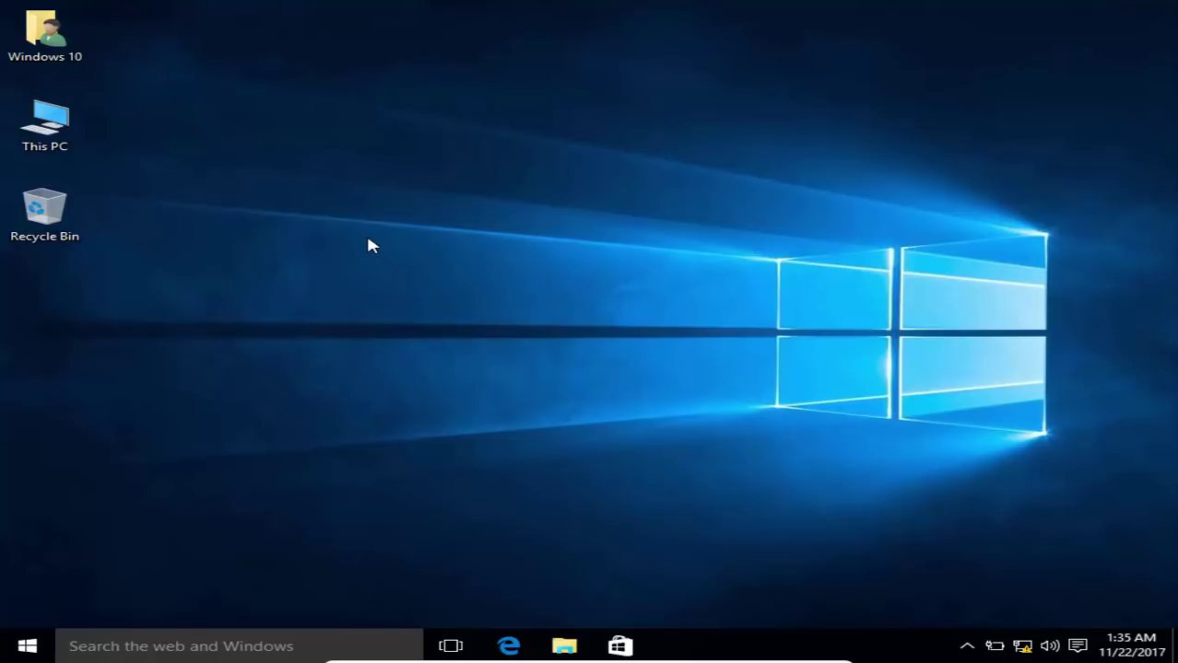
Check the system type in the properties of This PC, and close the System window
right_click(55, 137)
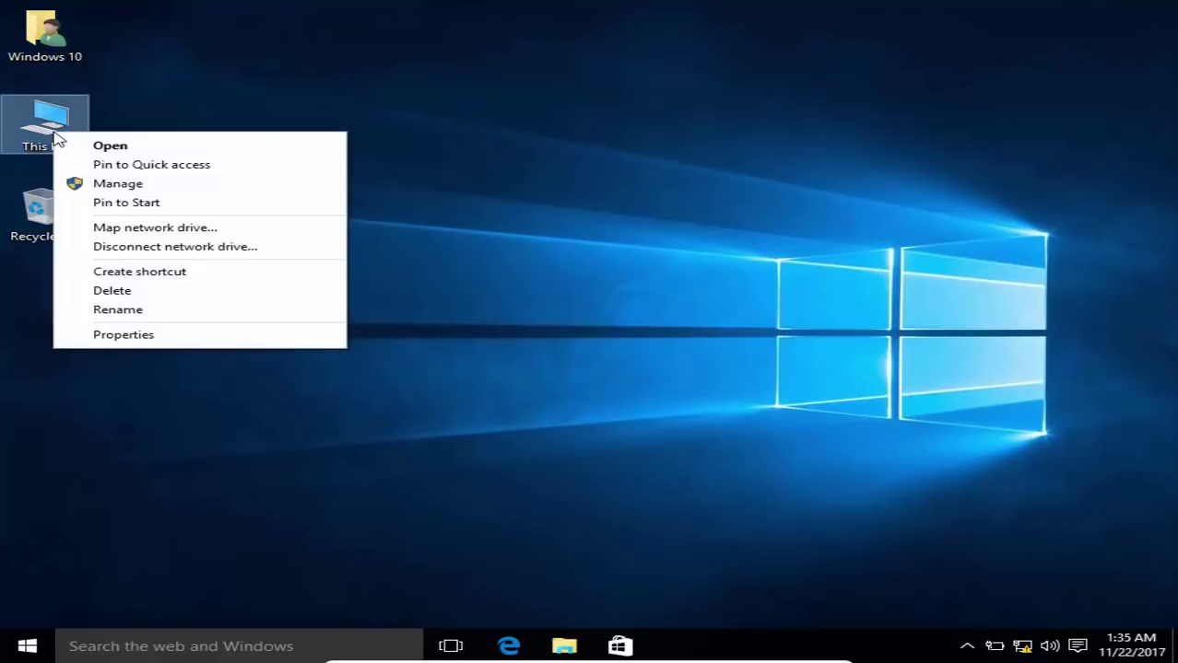
click(123, 335)
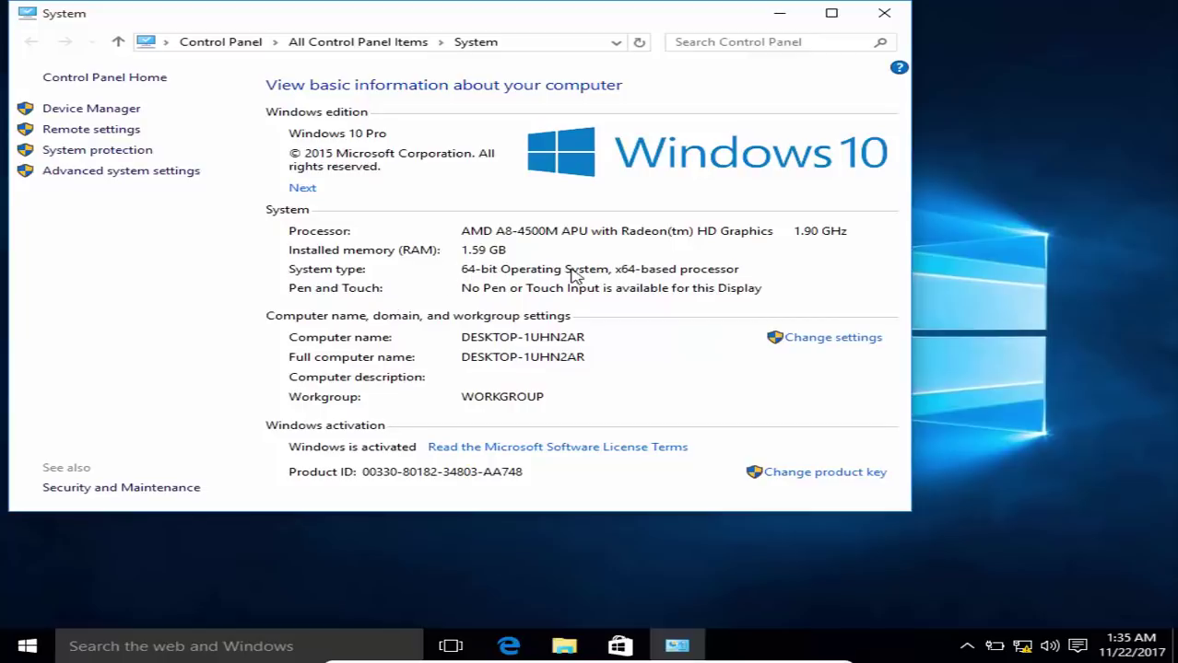
click(887, 14)
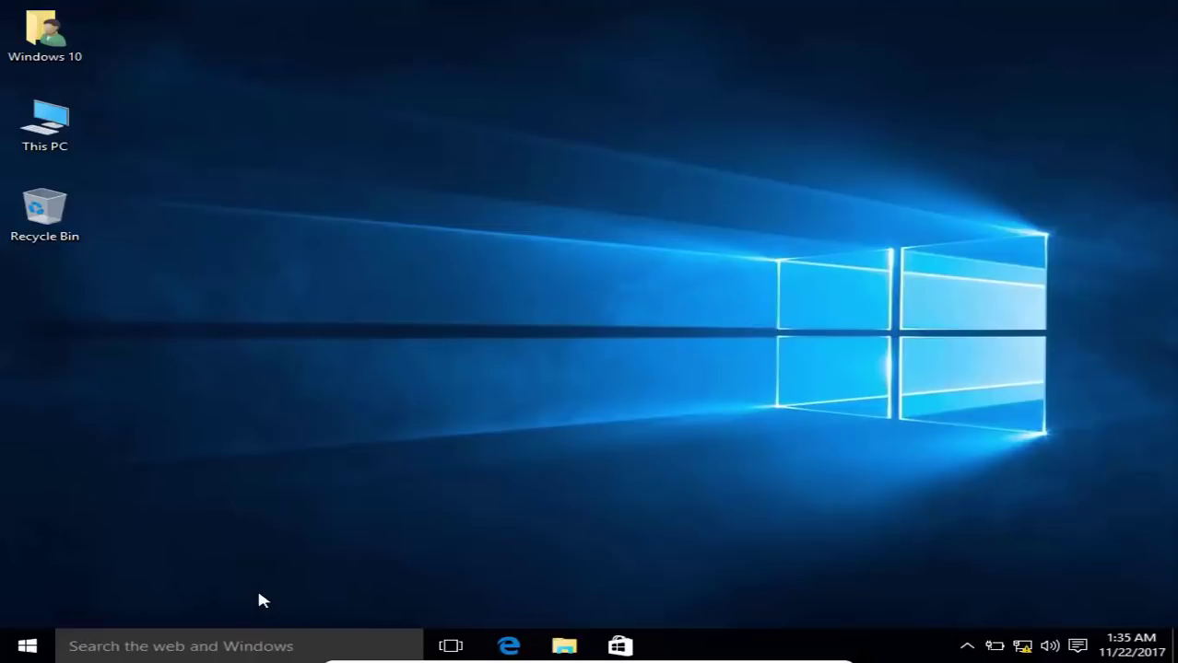
Set User Account Control to notify only when apps try to make changes to the computer (default), and allow the change
click(250, 643)
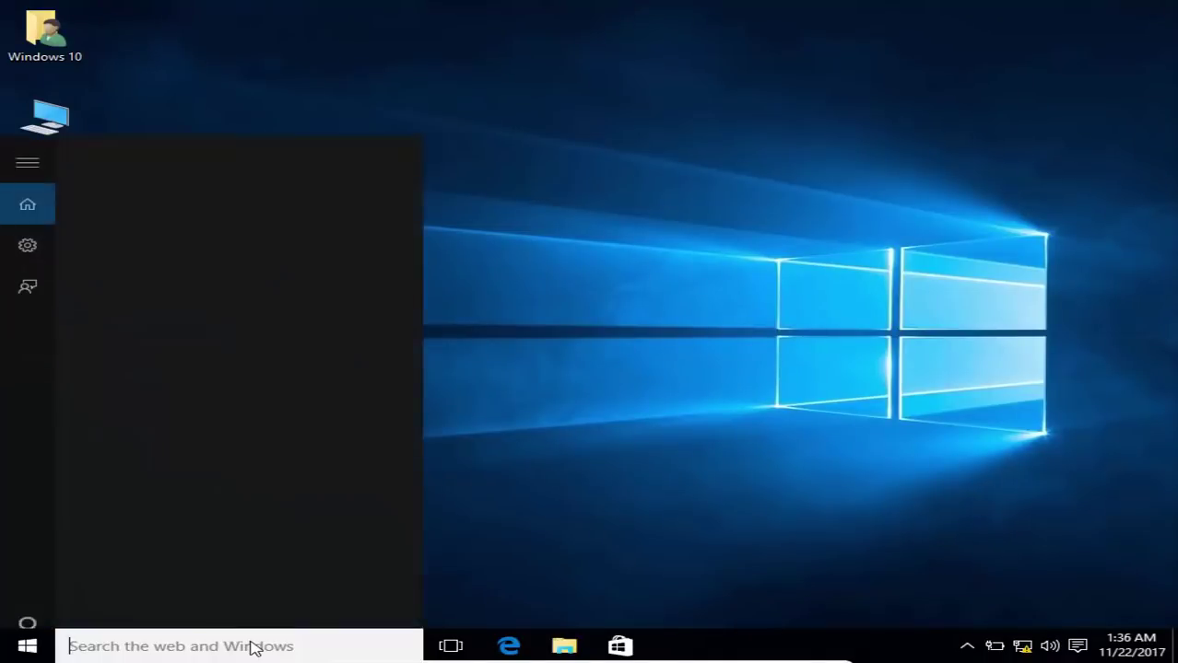
text(user)
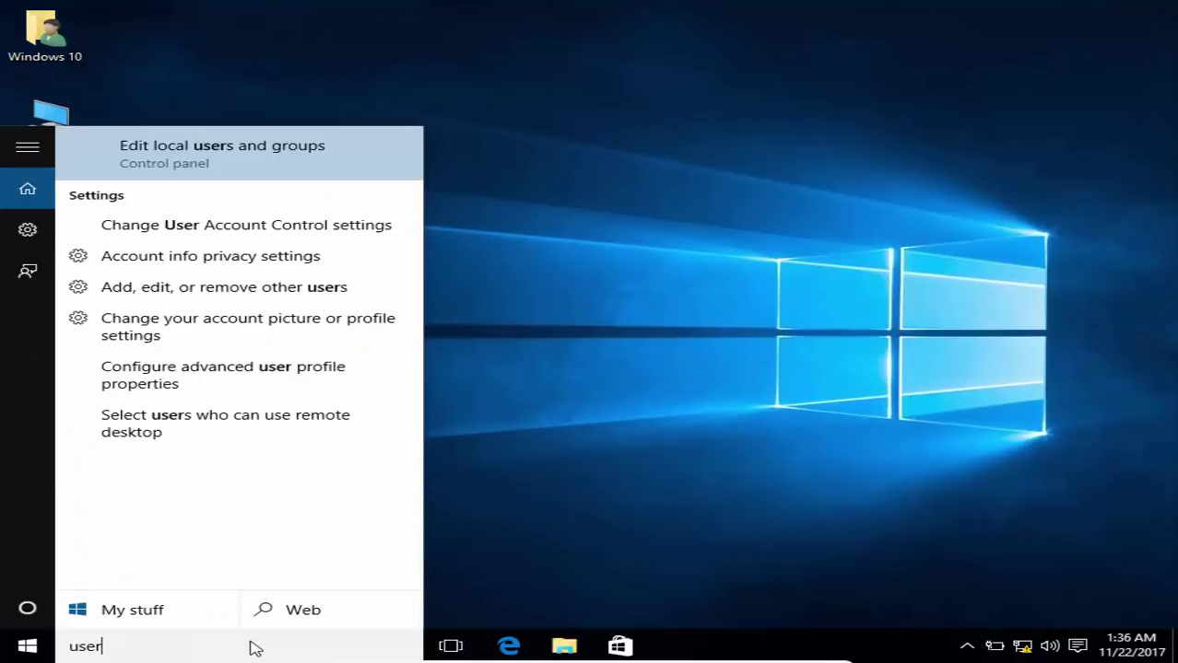
text( acc)
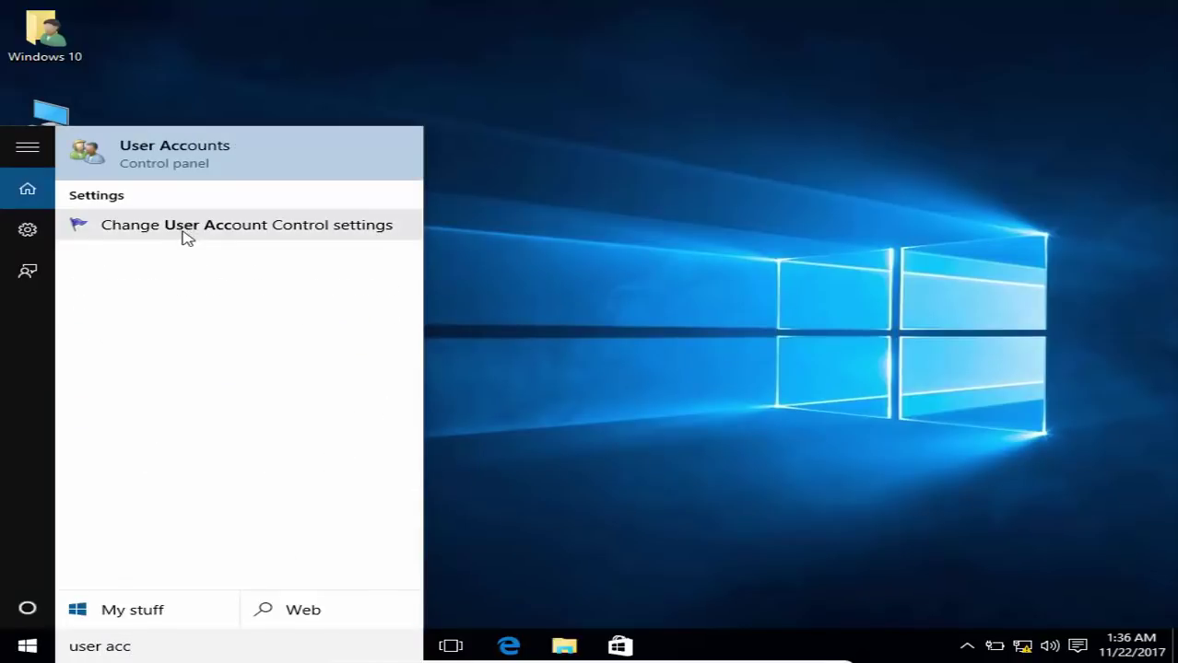
click(226, 227)
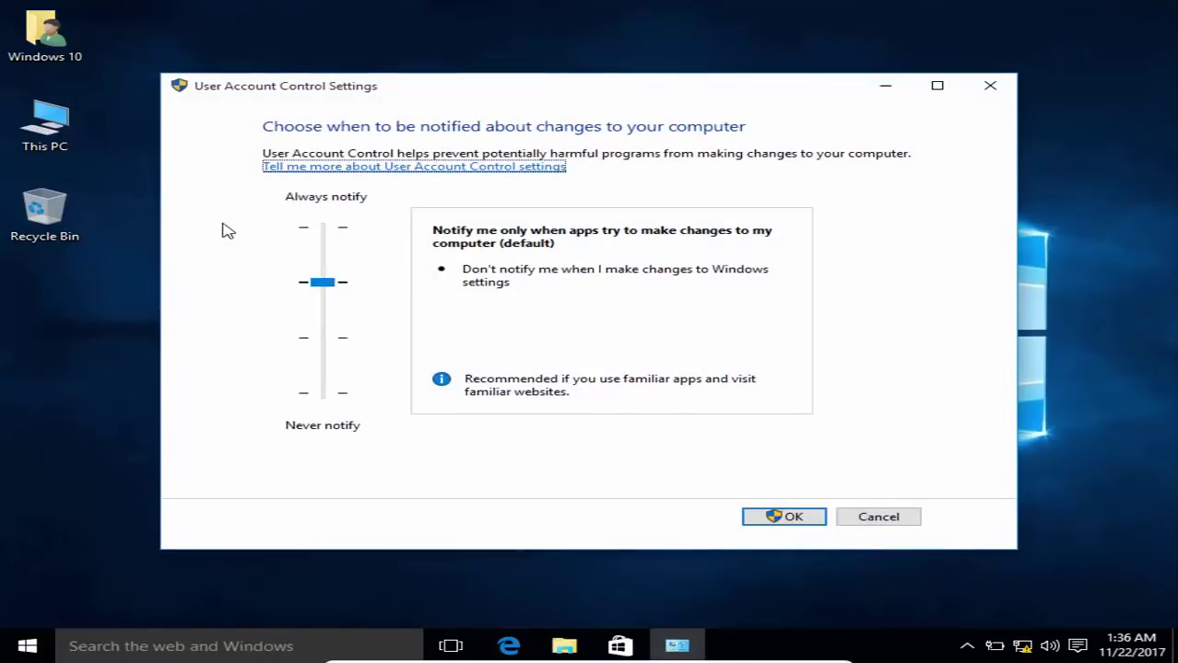
mouse_move(333, 293)
mouse_down()
mouse_move(333, 332)
mouse_move(326, 242)
mouse_move(324, 293)
mouse_move(328, 282)
mouse_up()
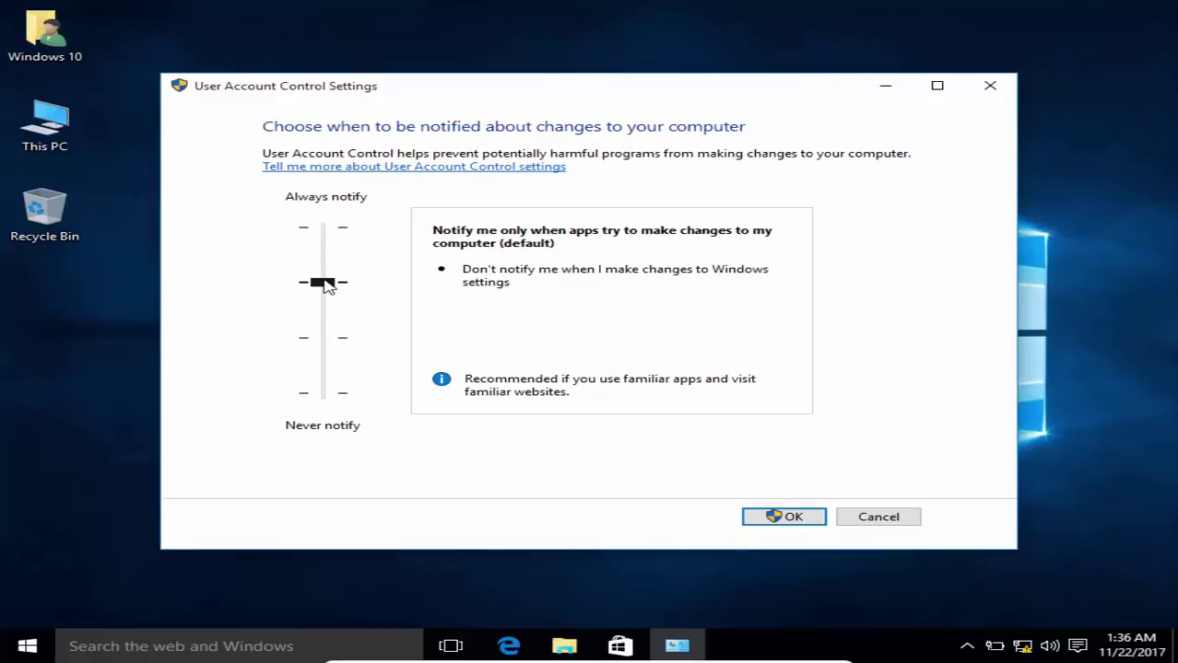
click(783, 521)
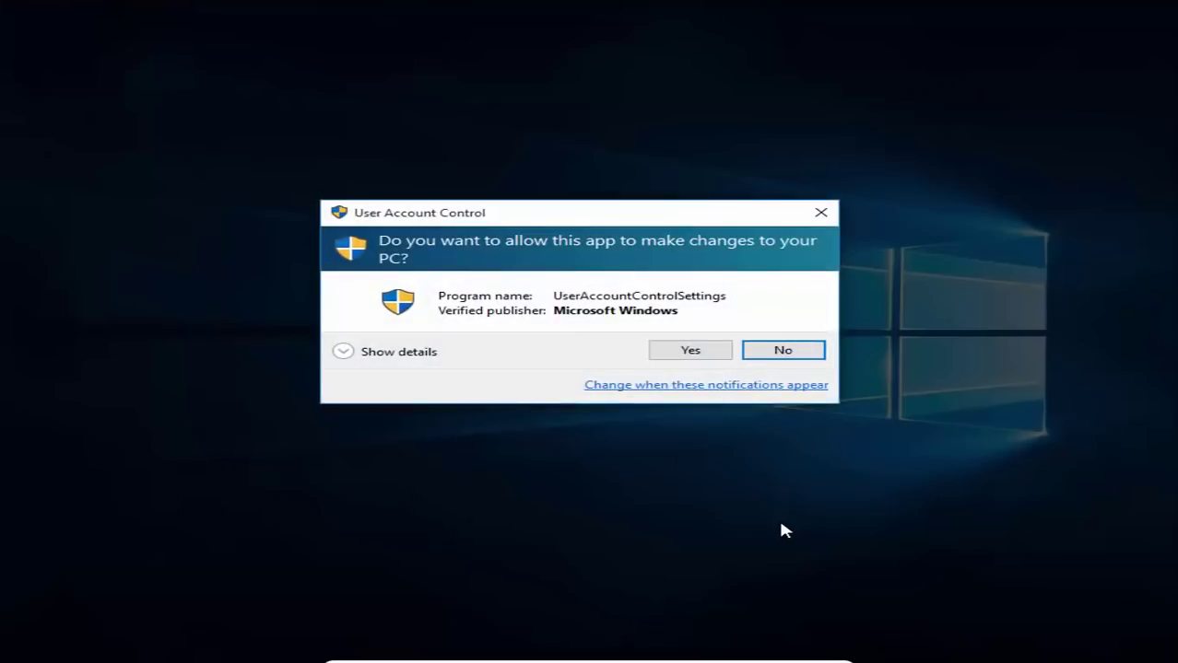
click(683, 350)
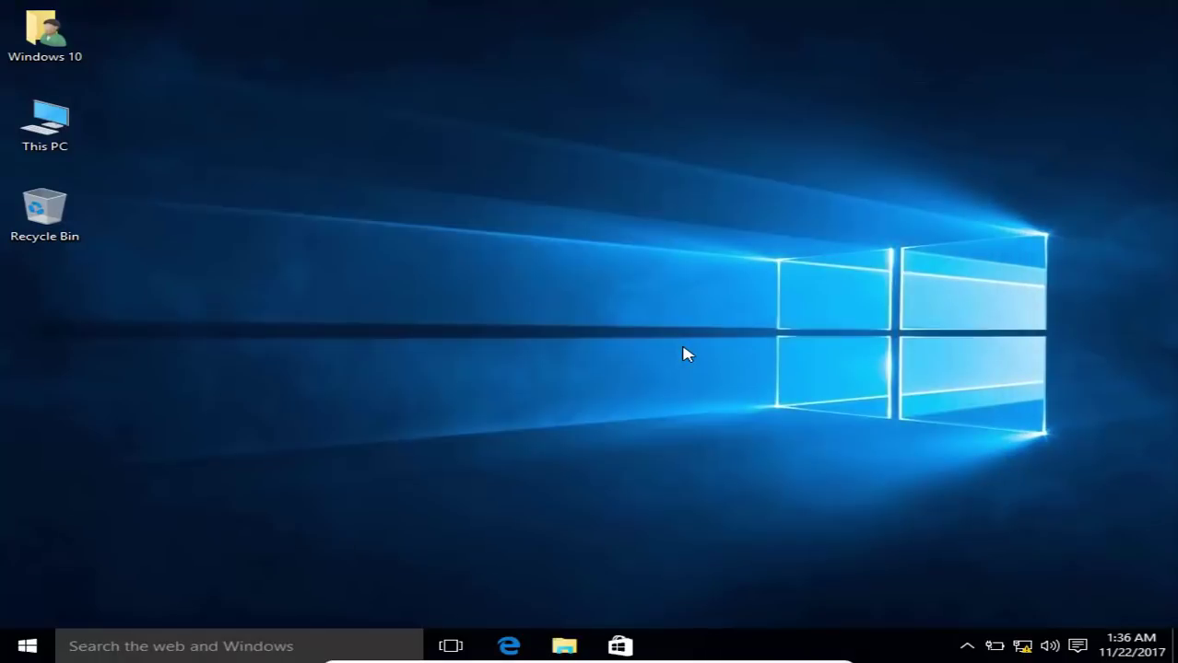
Find and open Local Security Policy, and display the Security Options under Local Policies
click(215, 649)
text(loca)
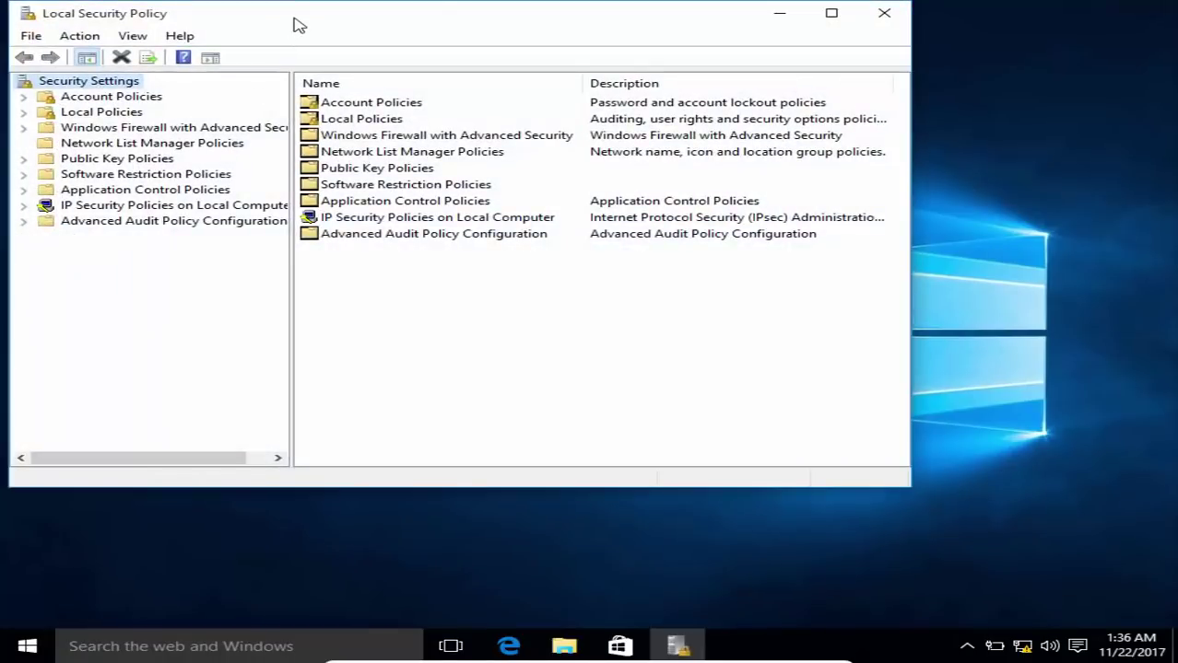
drag(299, 24, 519, 109)
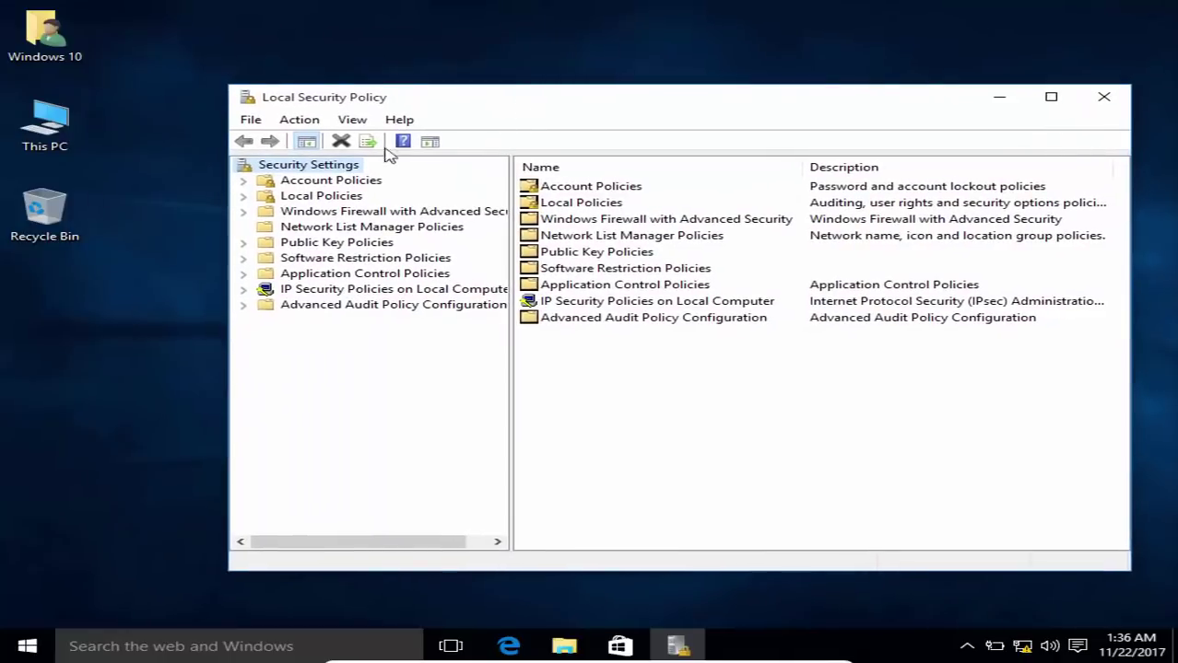
click(309, 197)
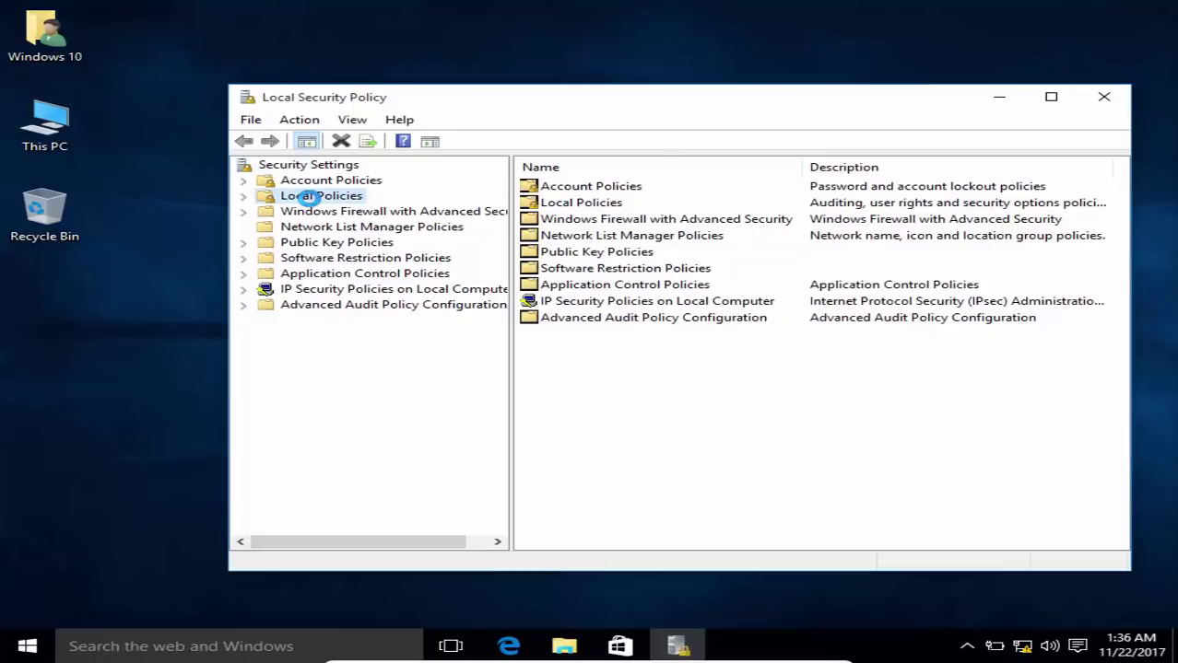
click(310, 197)
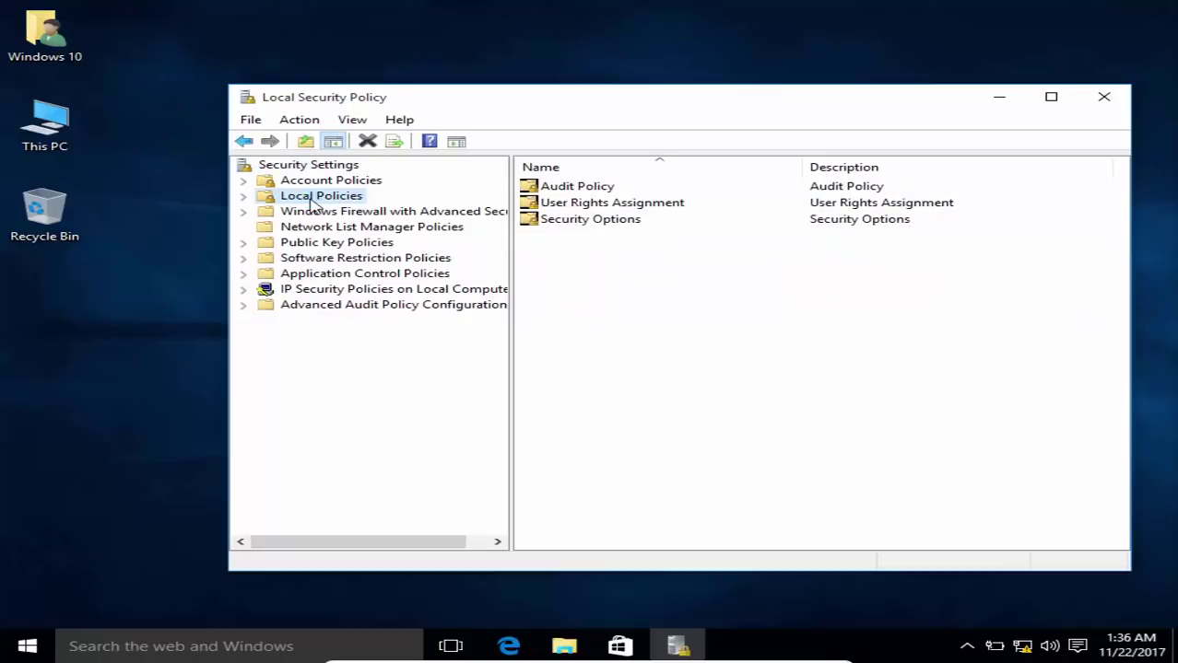
click(245, 197)
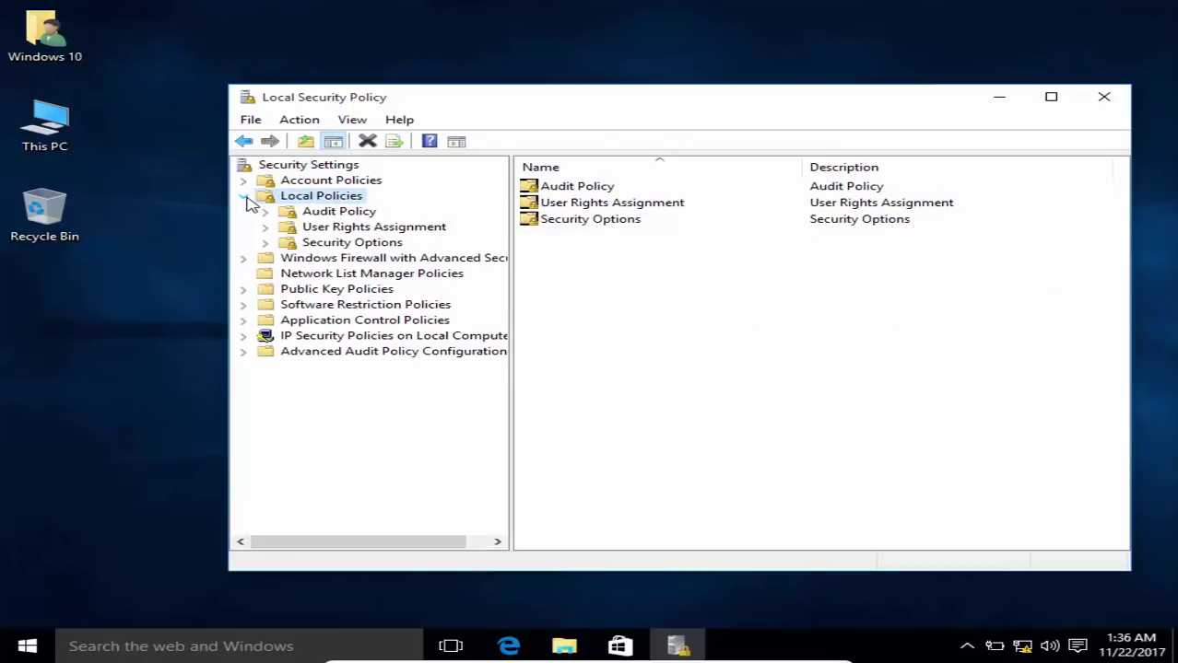
click(334, 245)
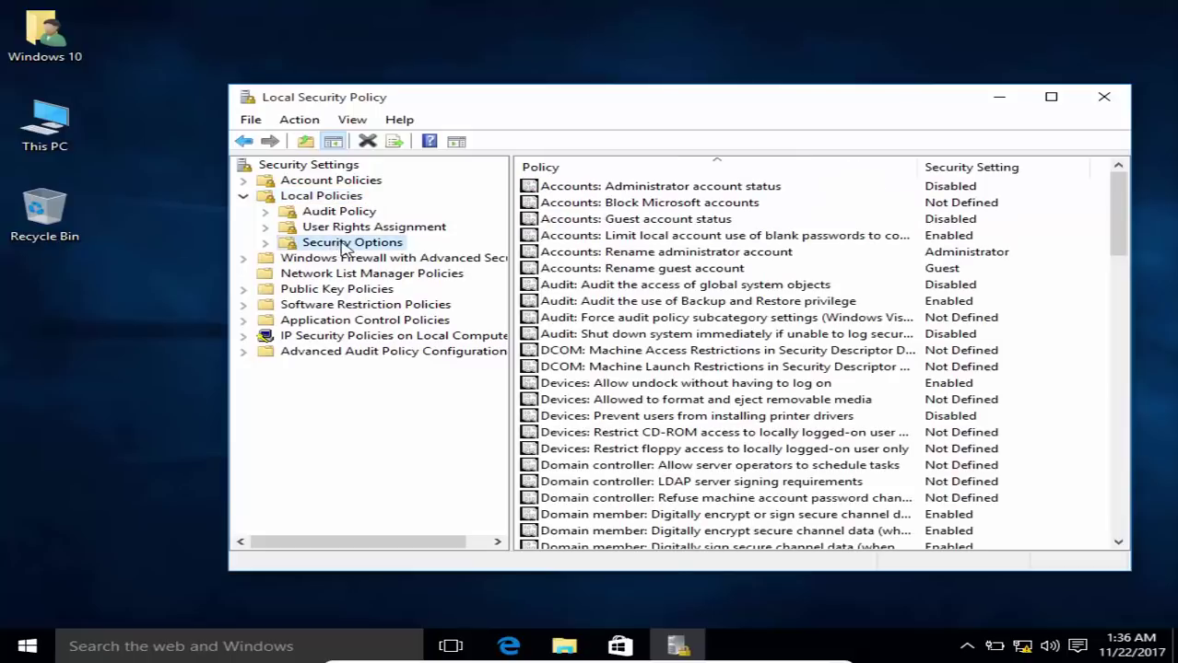
Enable the User Account Control policy for Admin Approval Mode for the Built-in Administrator account
scroll(638, 417, down, 3)
scroll(638, 417, down, 15)
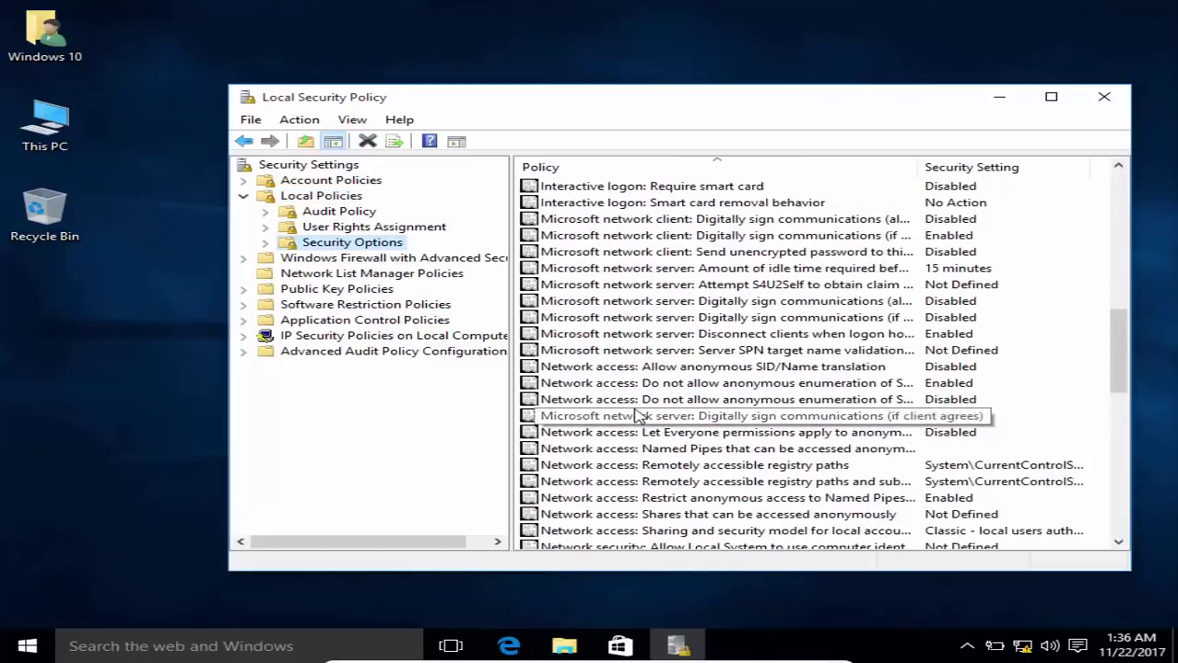
scroll(636, 416, down, 6)
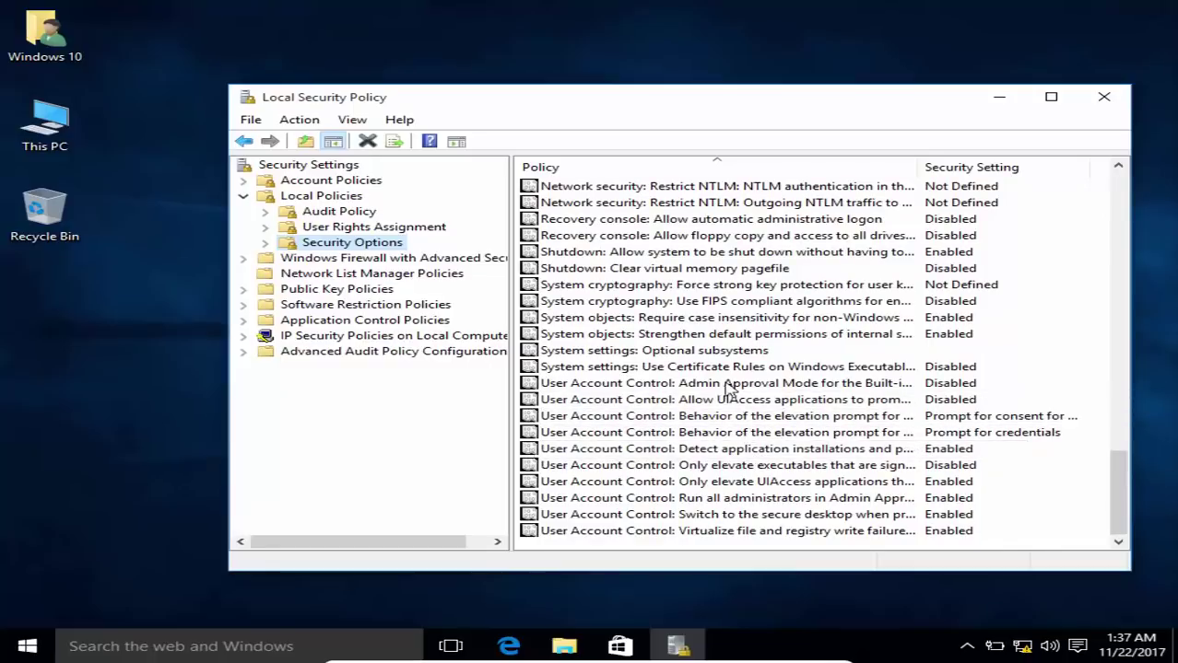
click(716, 384)
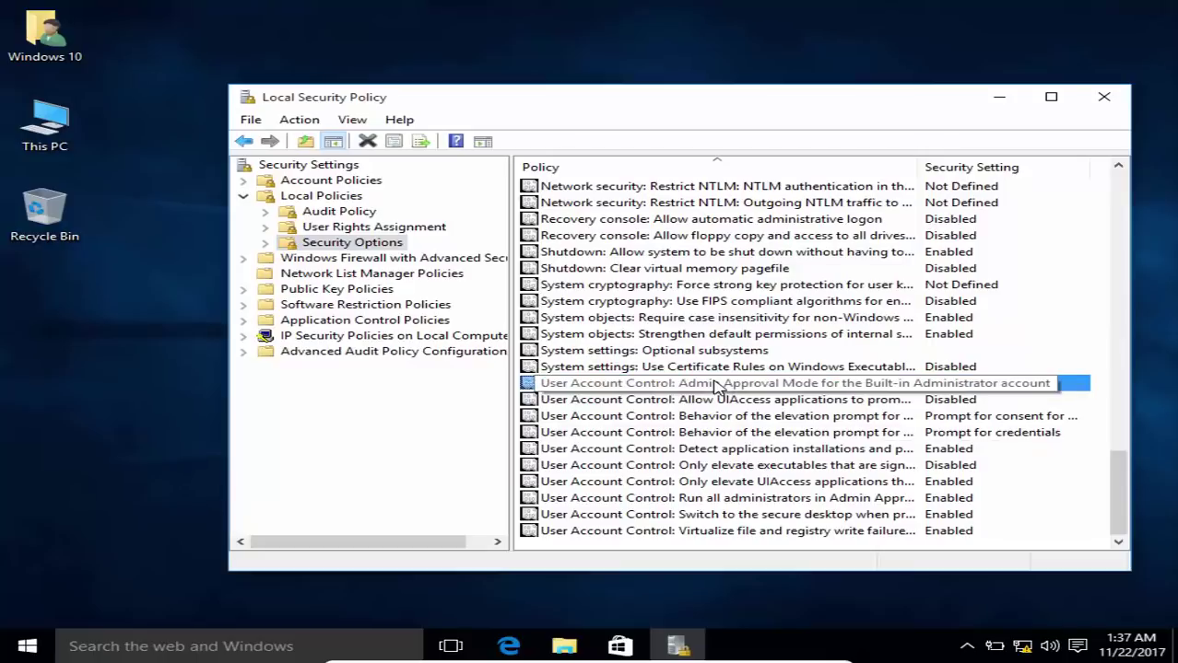
double_click(717, 384)
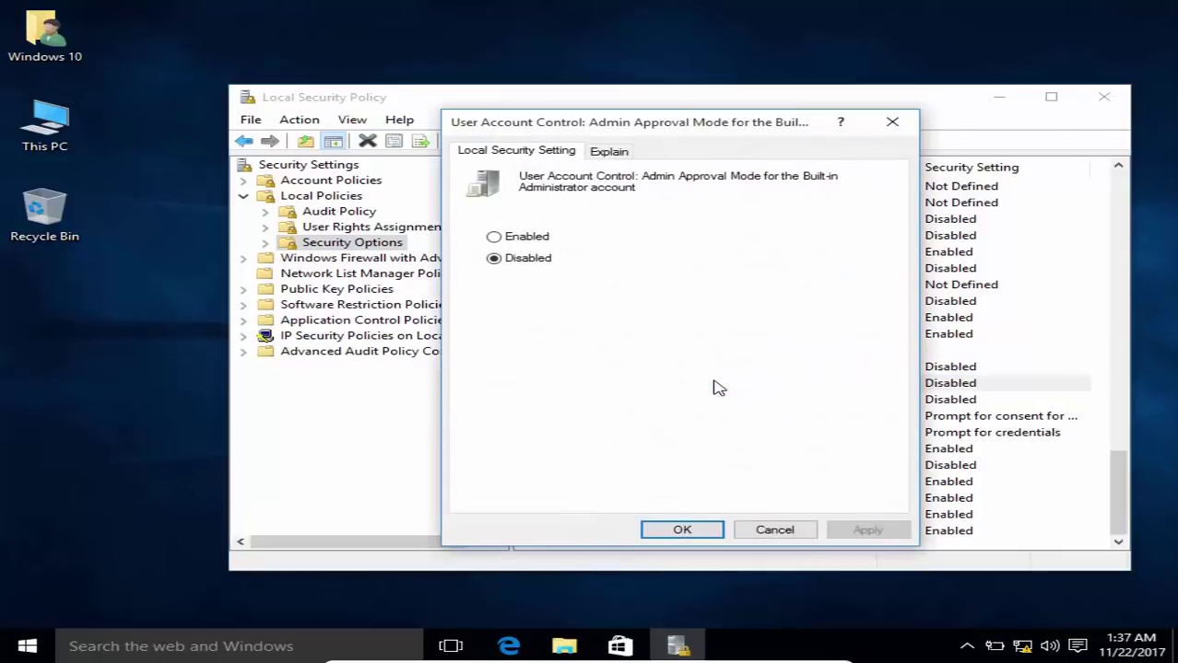
click(494, 237)
click(683, 531)
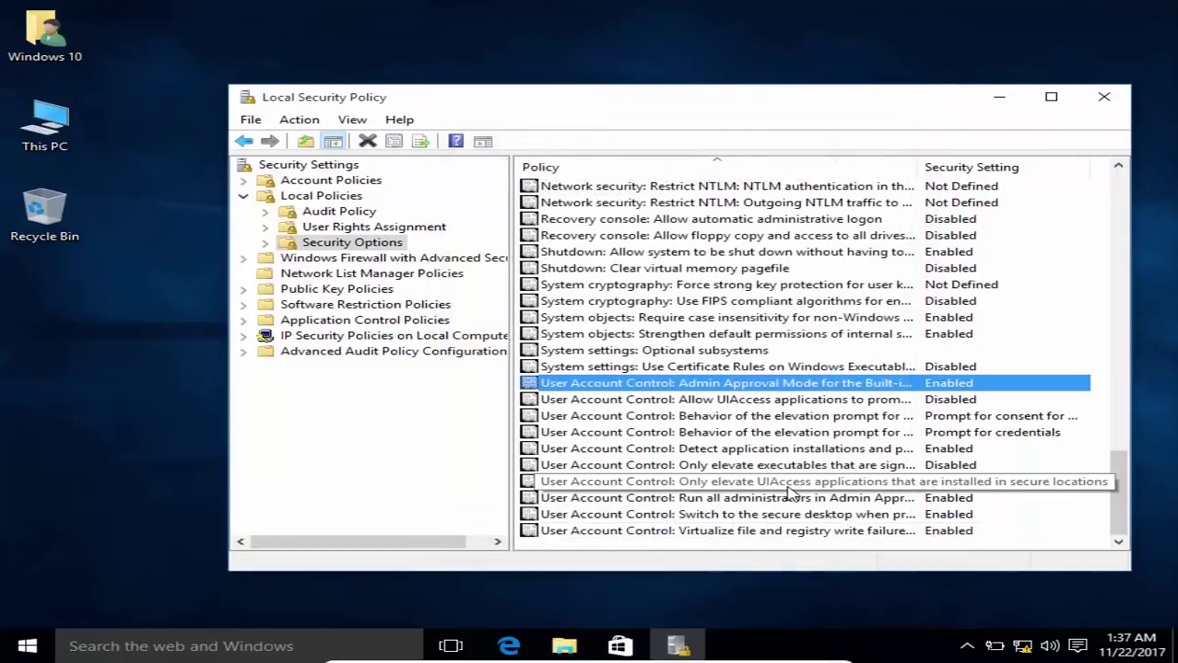
Enable the policy allowing UIAccess applications to prompt for elevation without the secure desktop, and accept Enabled for Run all administrators in Admin Approval Mode
click(736, 403)
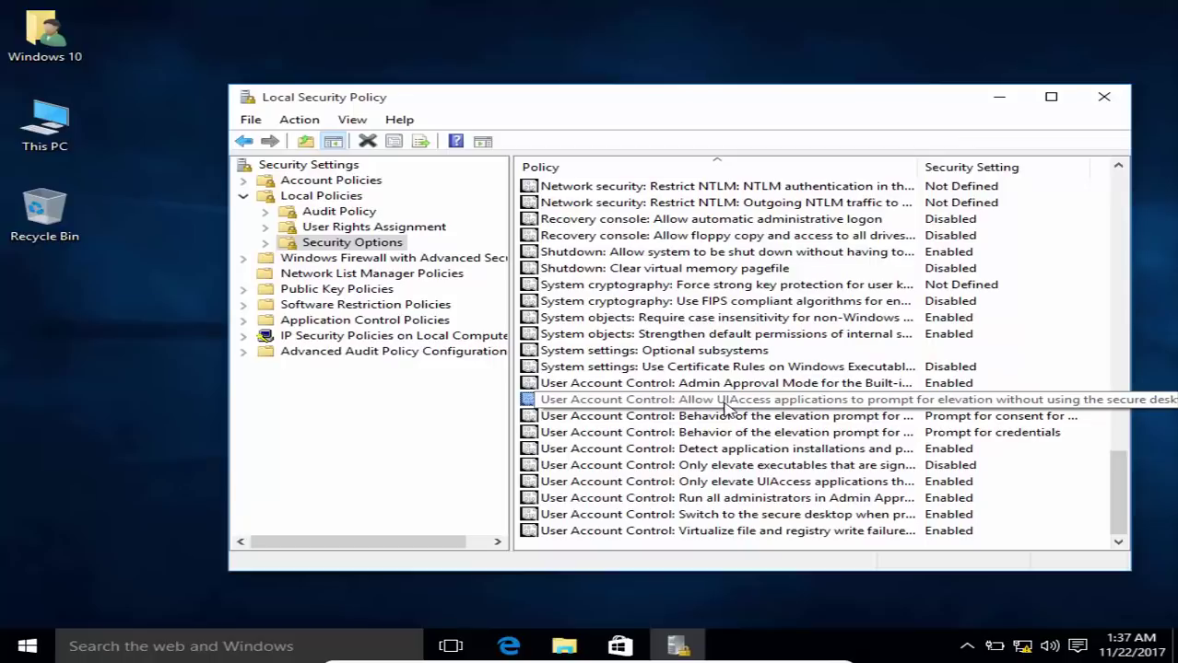
double_click(725, 407)
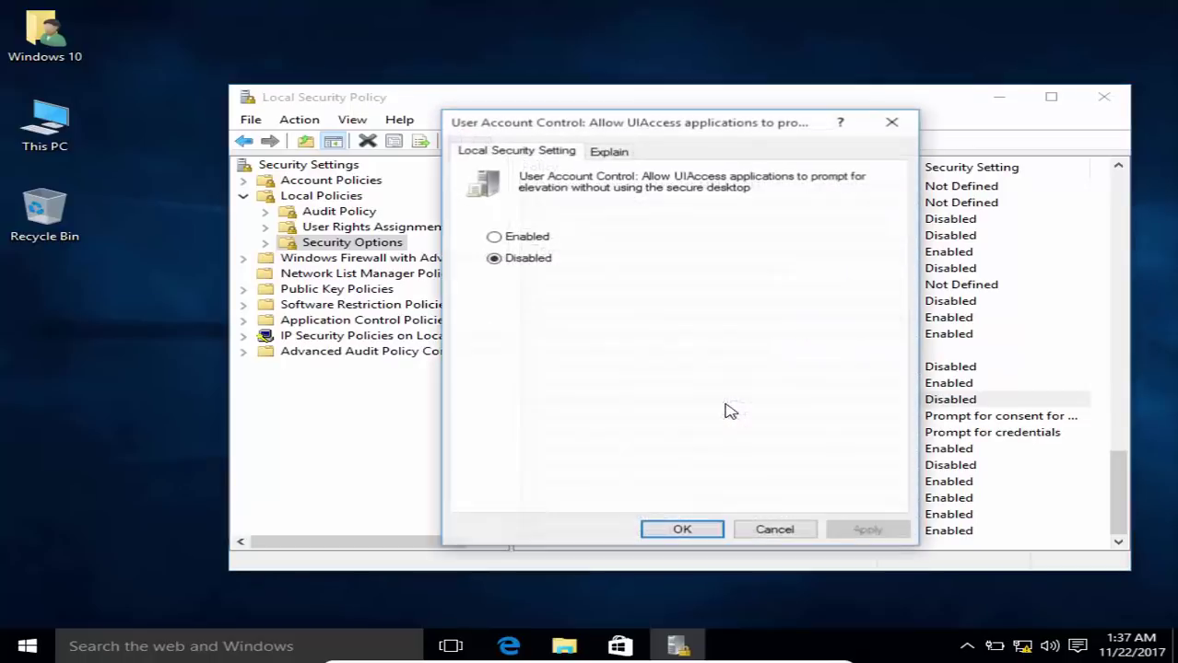
click(495, 237)
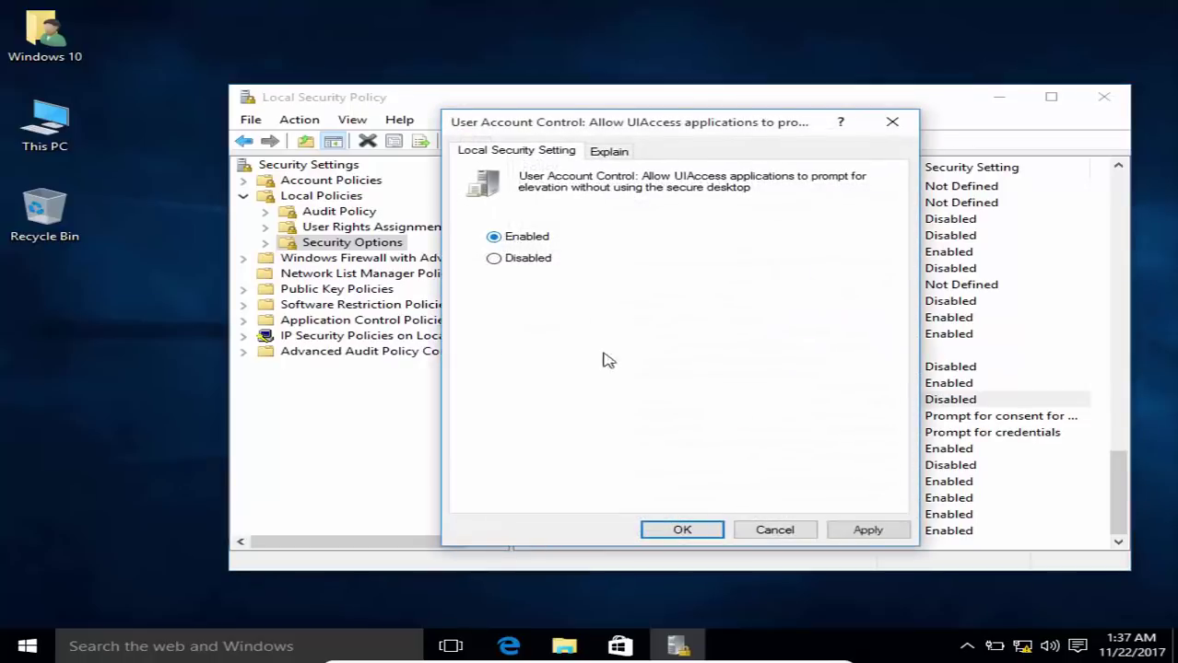
click(681, 529)
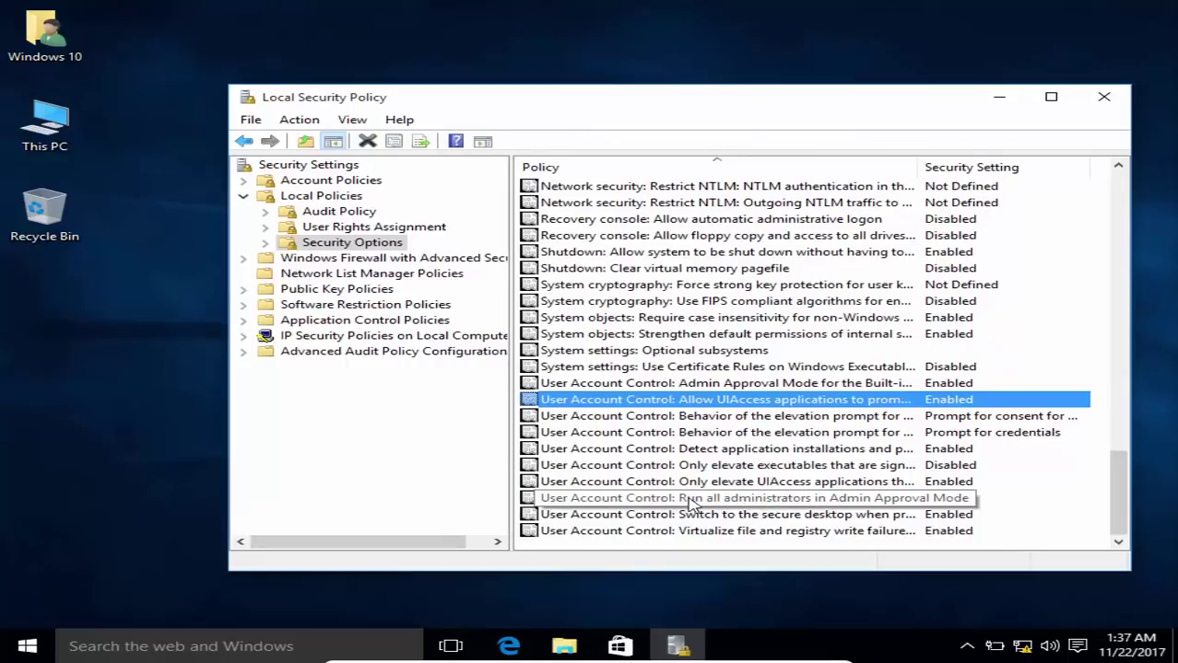
double_click(725, 503)
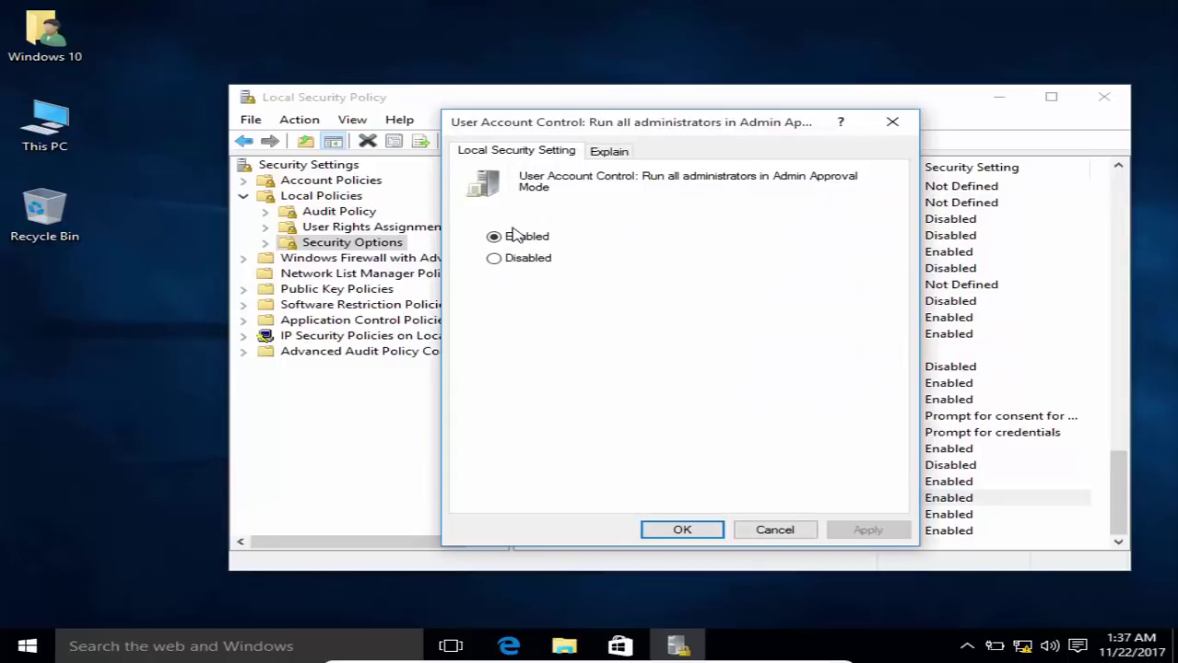
click(677, 529)
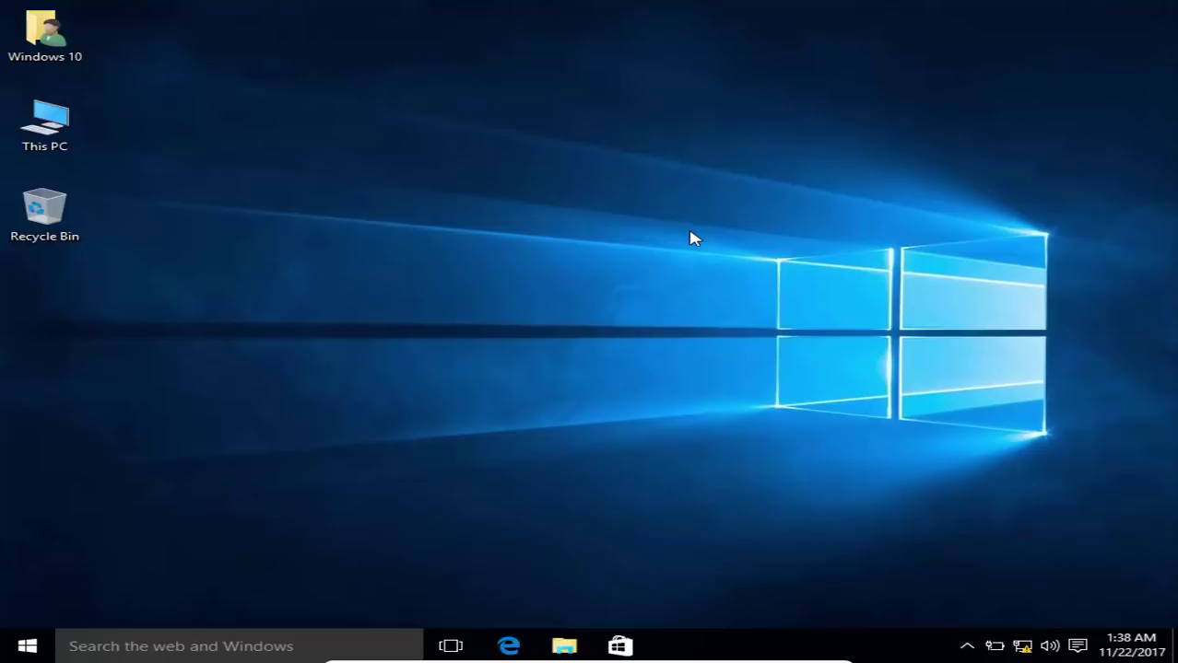
Search Windows for "change smart" and open the Change SmartScreen settings result
click(155, 647)
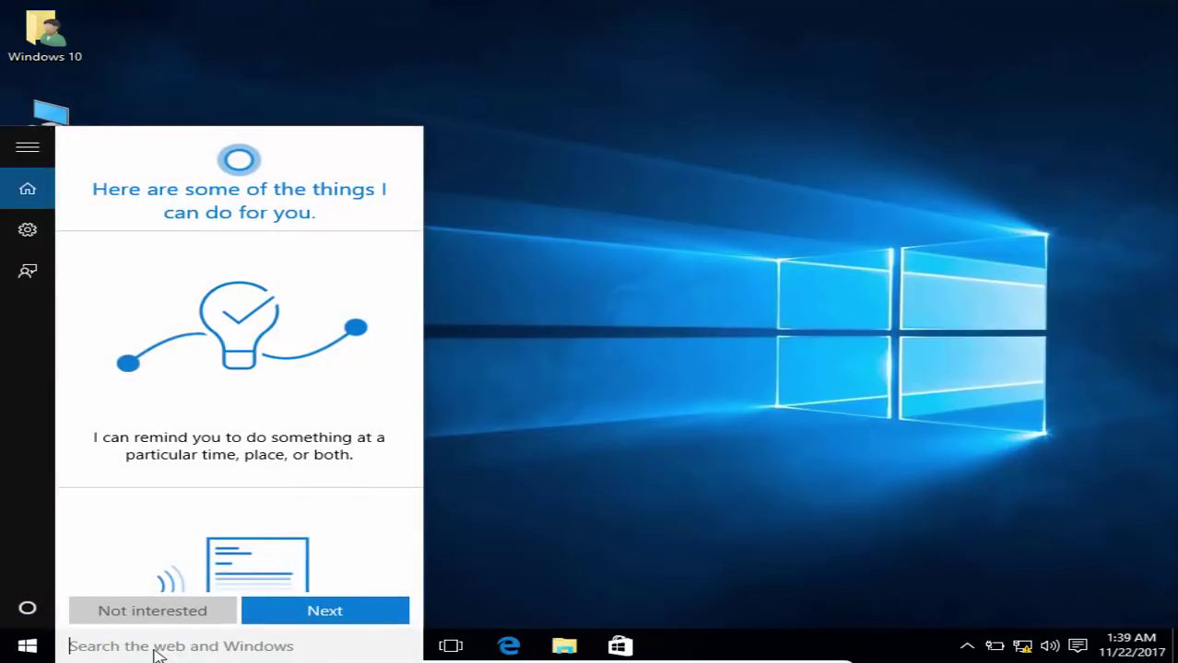
text(c)
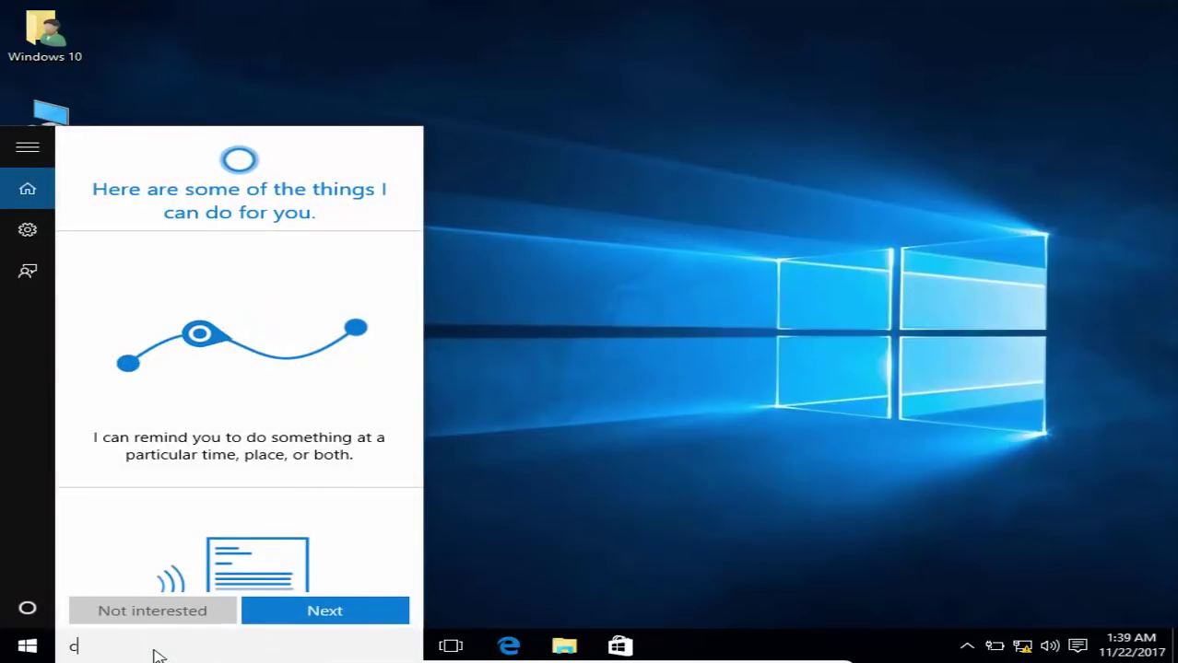
text(hange sma)
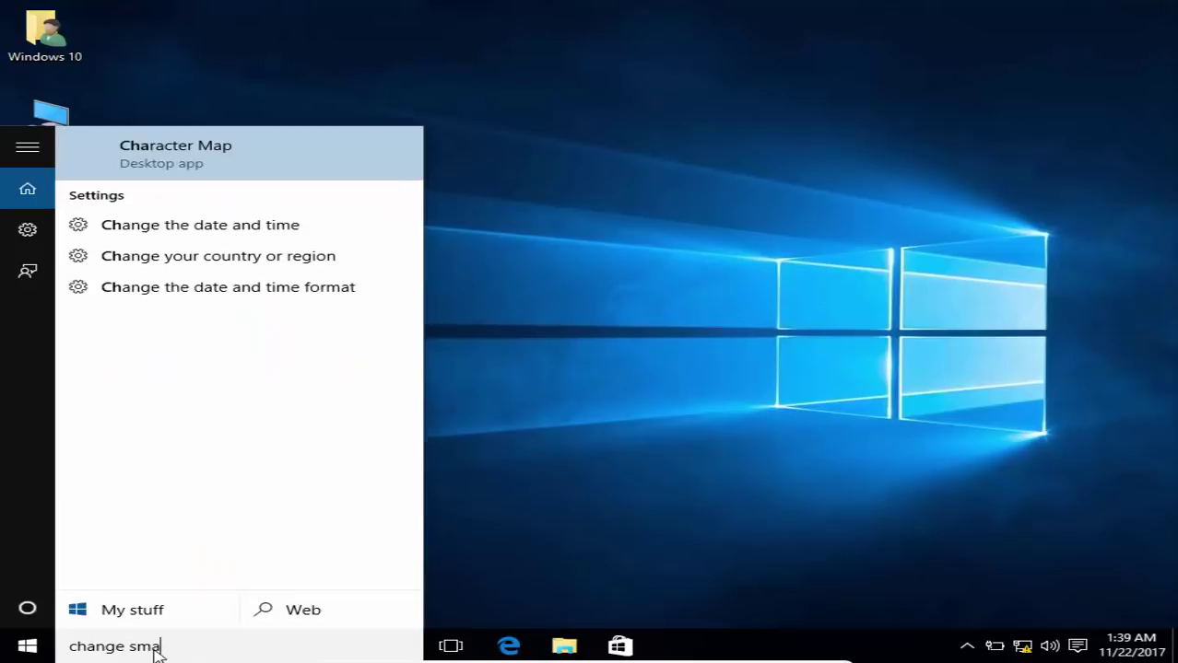
text(rt)
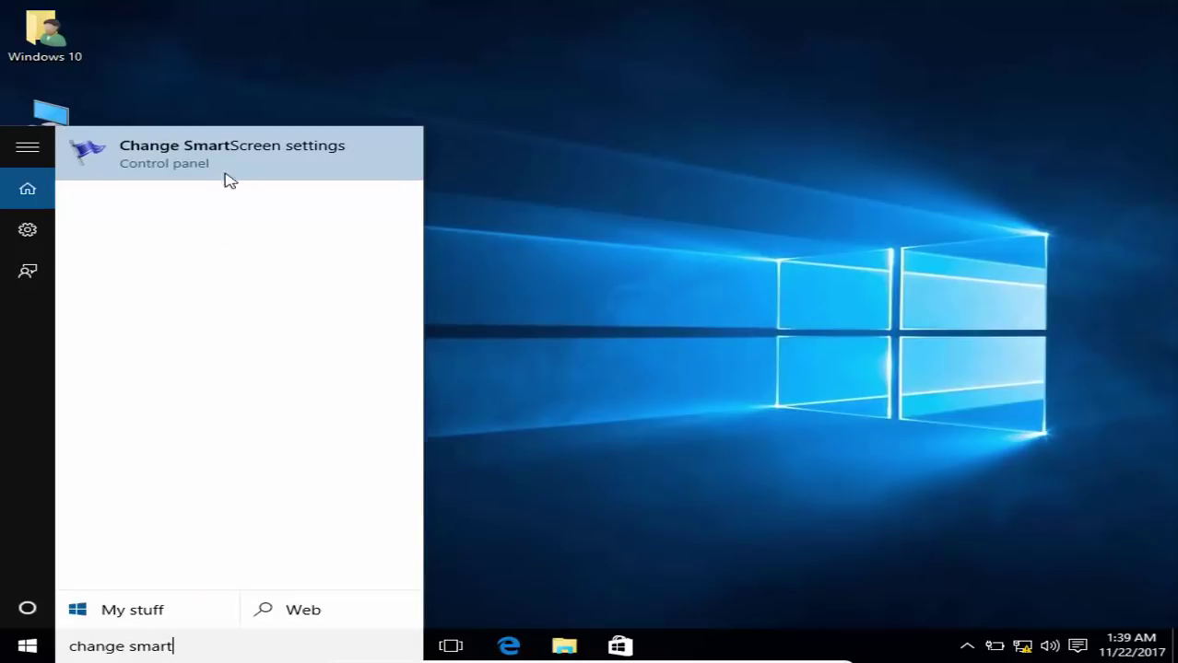
click(196, 169)
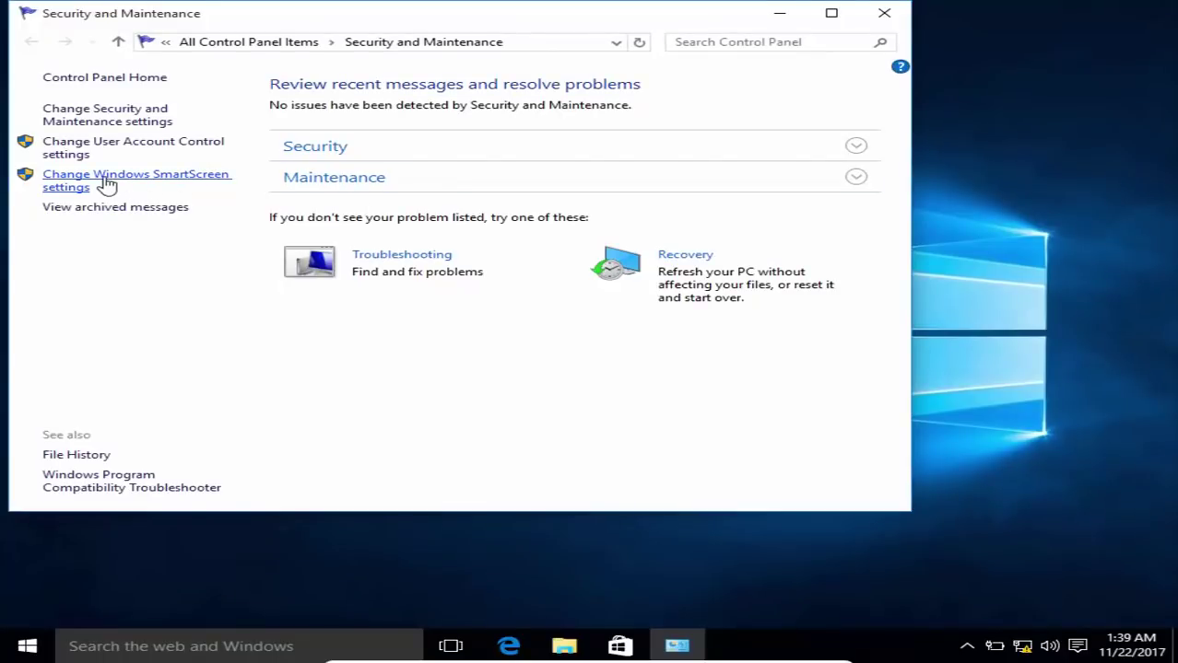
Set Windows SmartScreen to "Don't do anything (turn off Windows SmartScreen)" for unrecognized apps
click(127, 183)
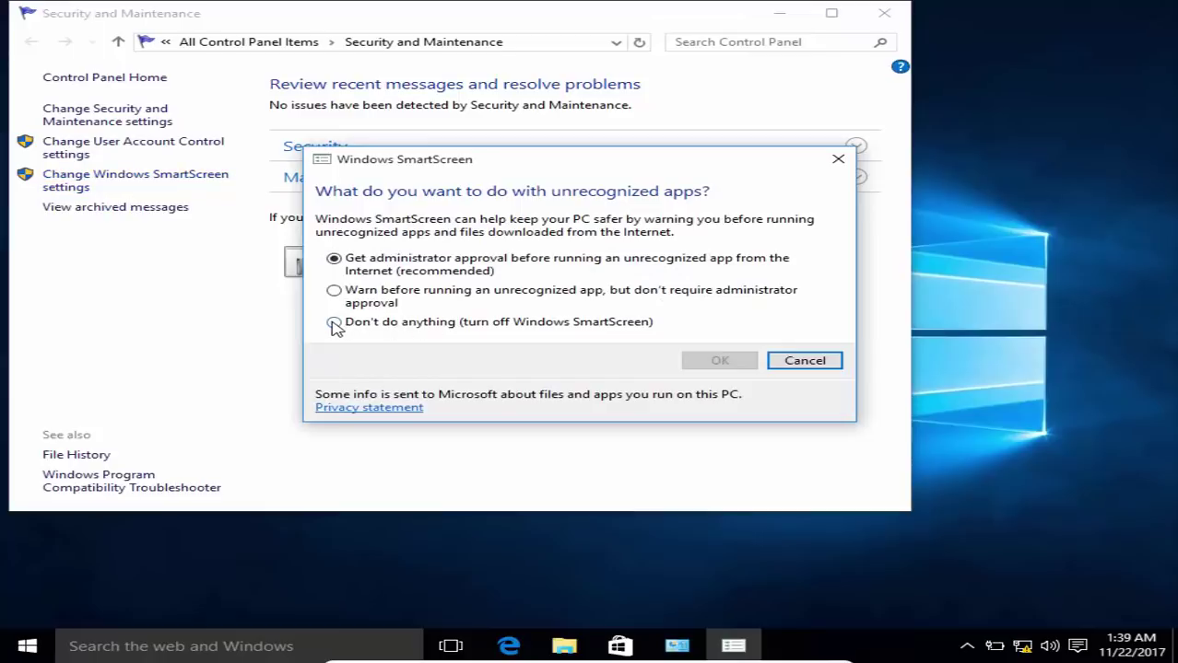
click(334, 325)
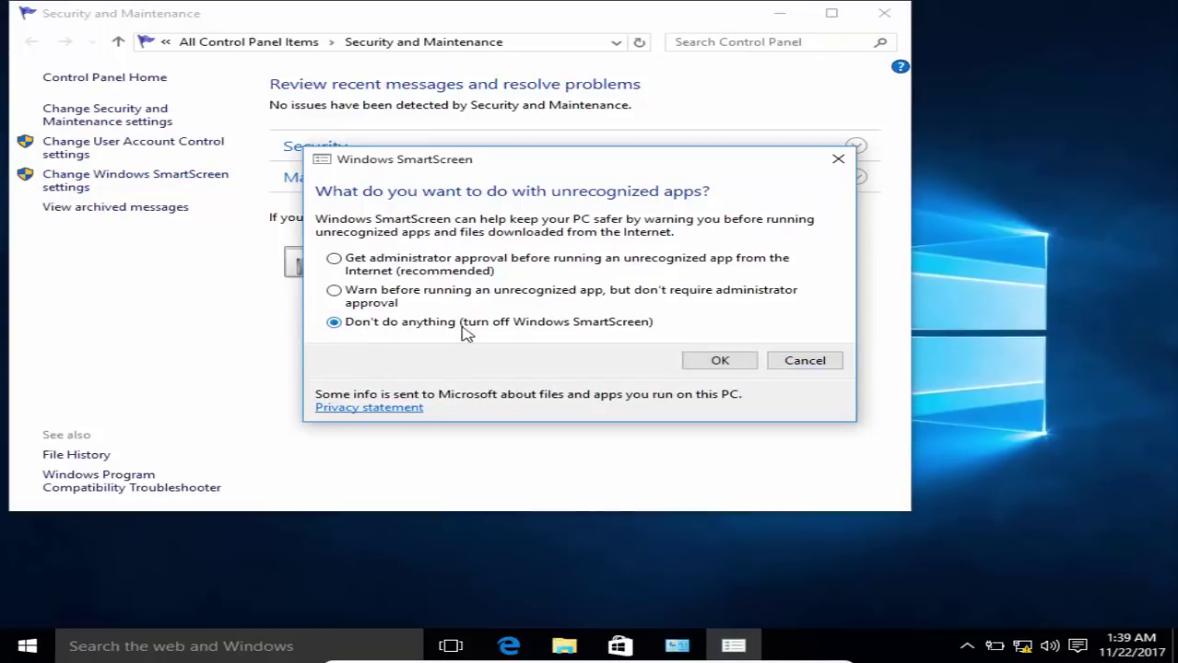
click(719, 365)
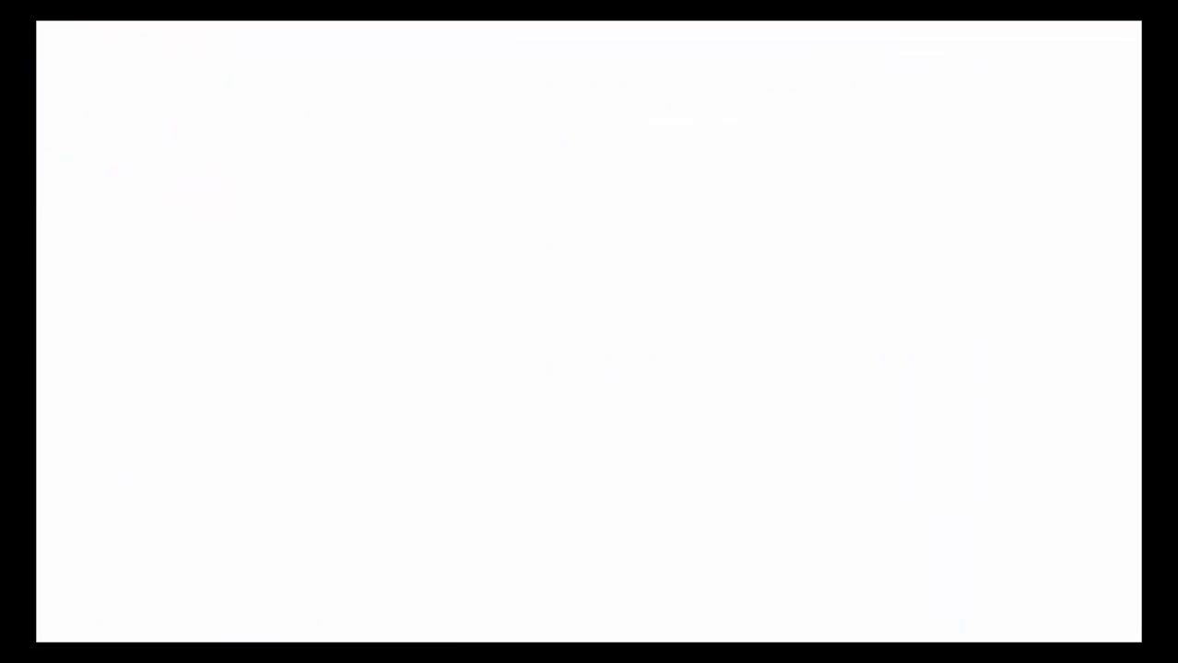